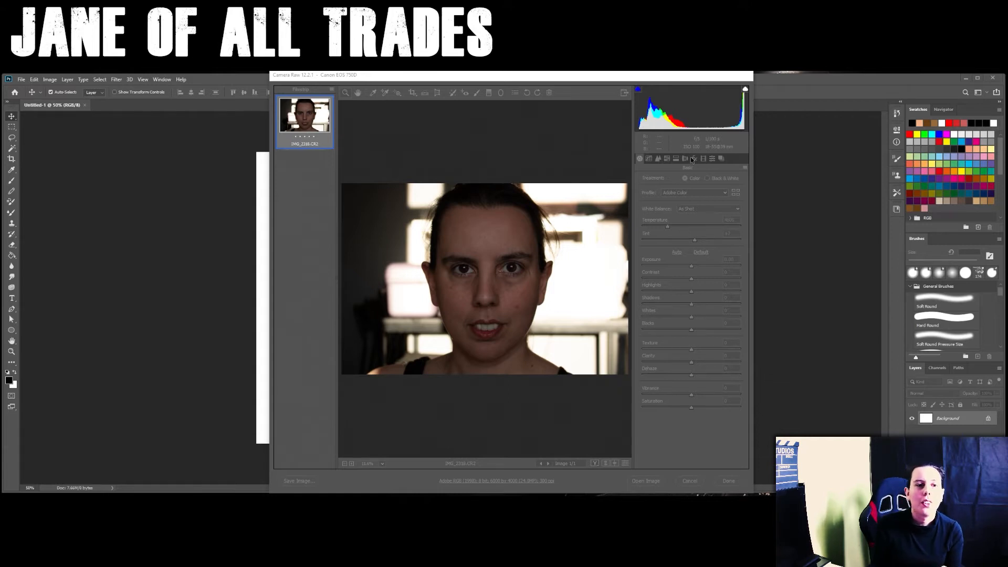
left_click(669, 79)
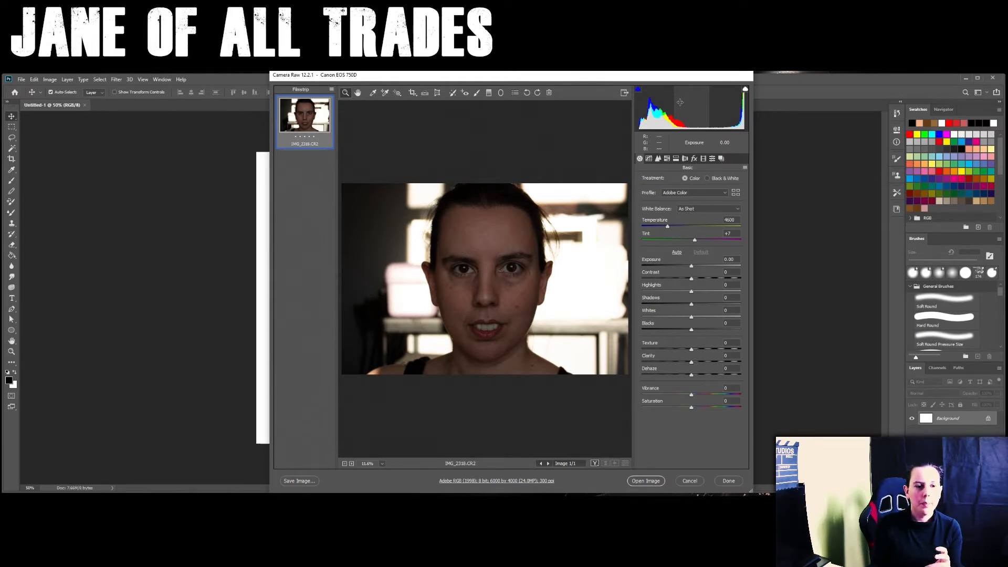
left_click(649, 158)
left_click(658, 158)
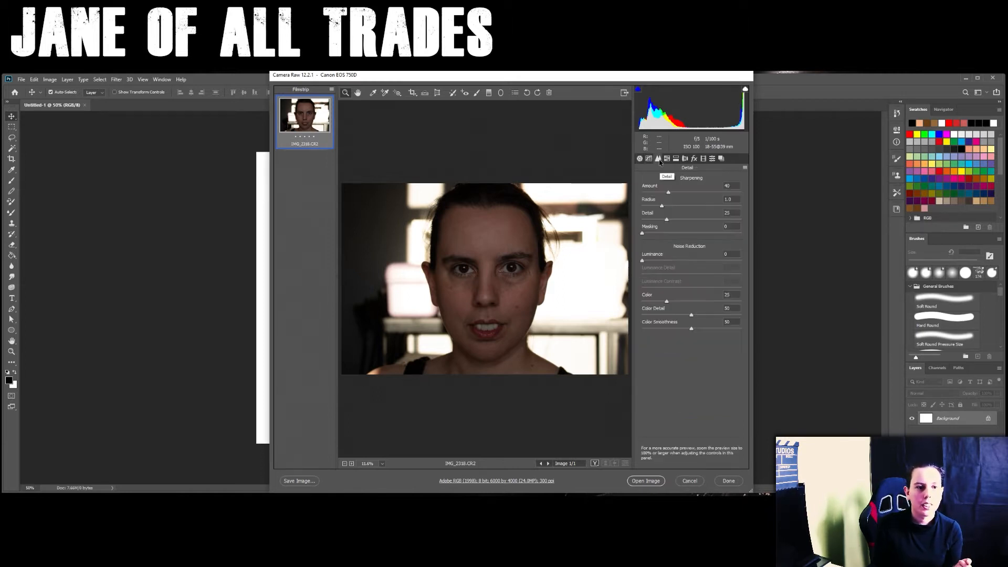
left_click(667, 159)
left_click(641, 160)
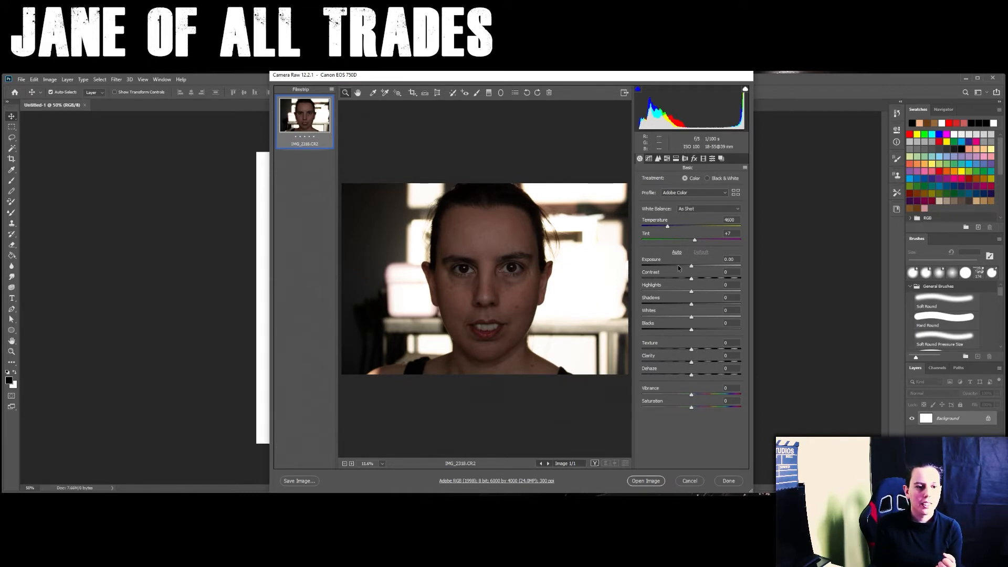
- Set the raw portrait's exposure to +1.85, temperature to 5150, texture to -24 and dehaze to -7, lower the blacks slightly, and open it for editing
left_click_drag(691, 268, 710, 266)
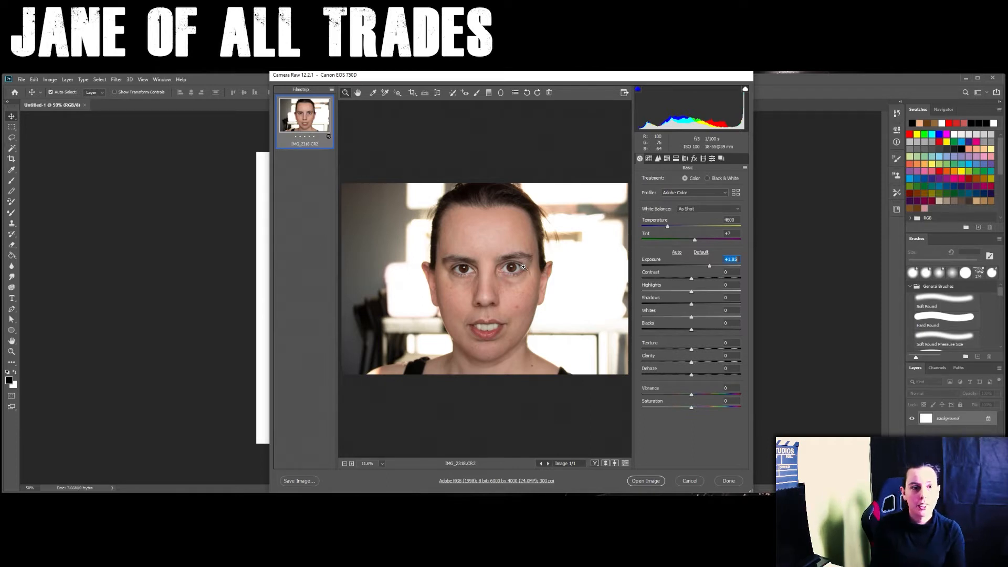
left_click_drag(668, 228, 675, 229)
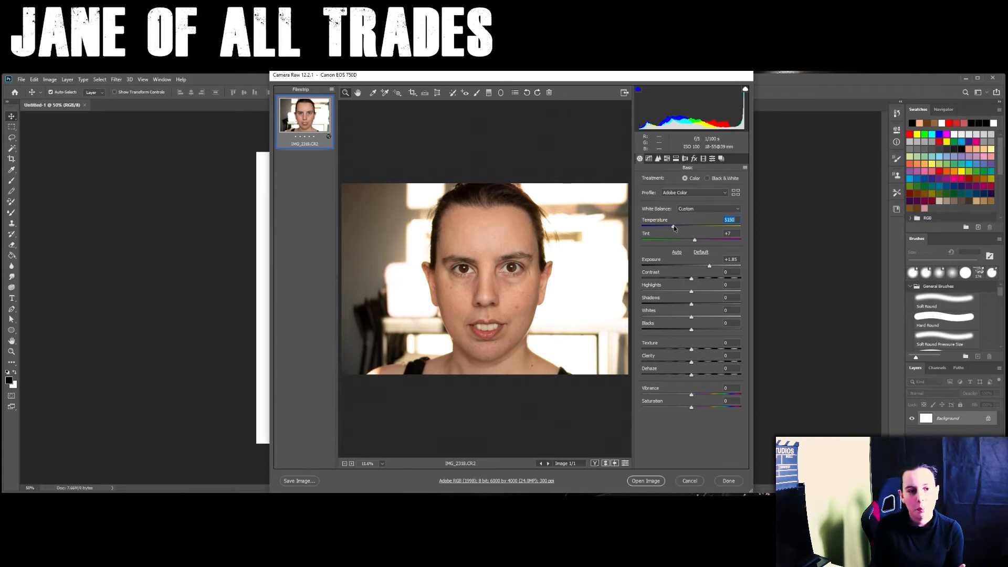
left_click_drag(691, 376, 687, 350)
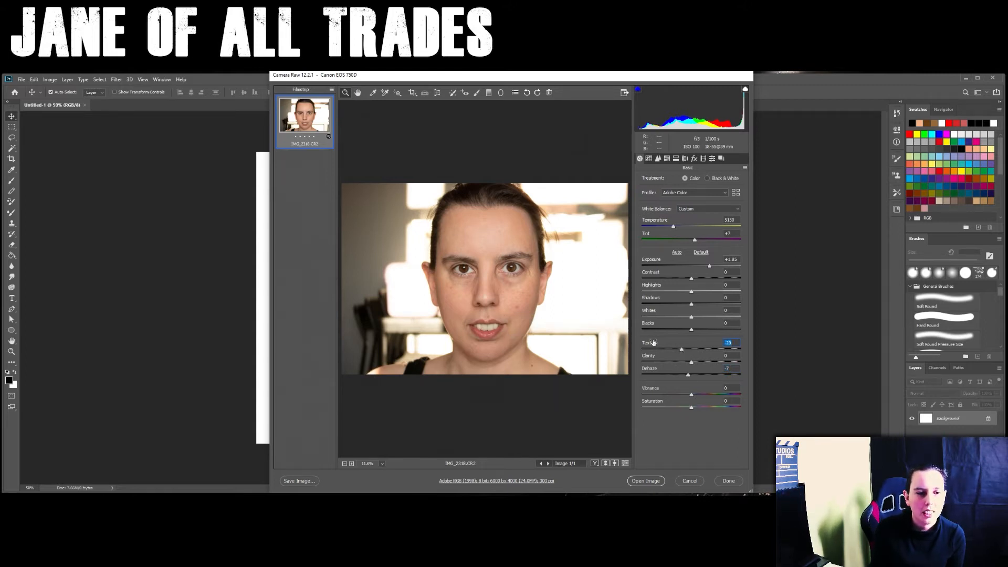
left_click_drag(681, 350, 679, 351)
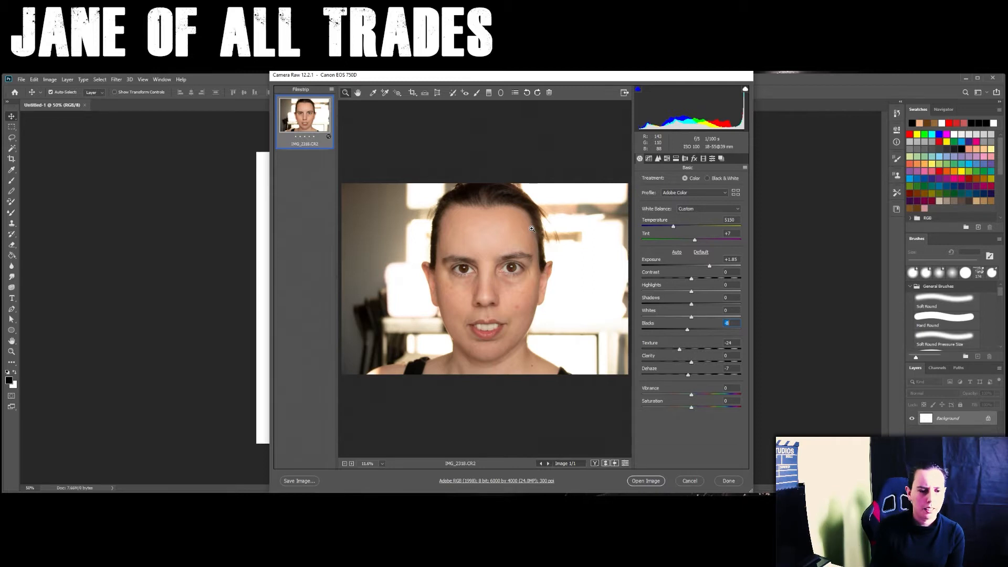
key("Return")
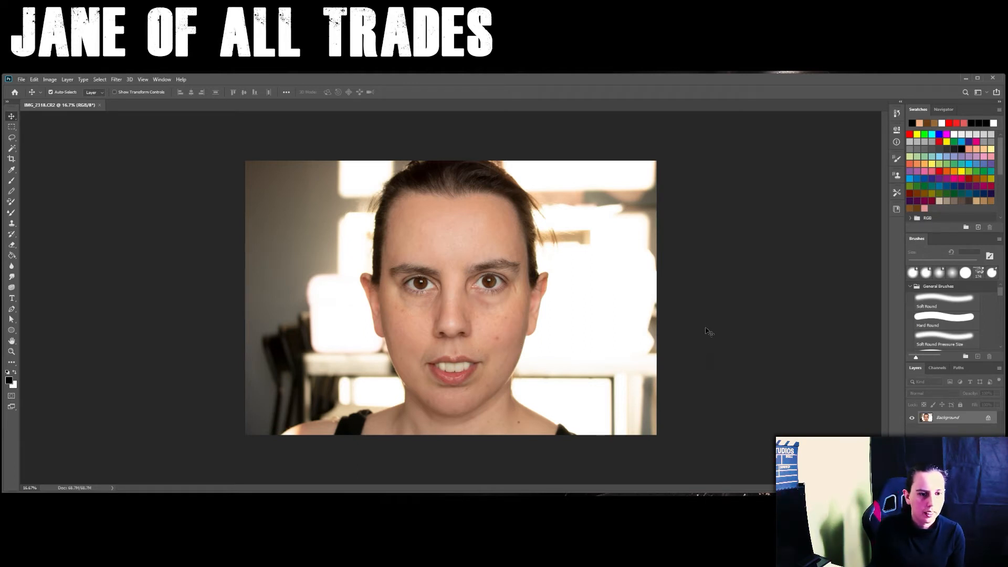
- Remove the small blemishes on the forehead with the Spot Healing Brush in Content-Aware mode
scroll(487, 329, "up", 3)
scroll(487, 332, "down", 3)
scroll(487, 334, "up", 2)
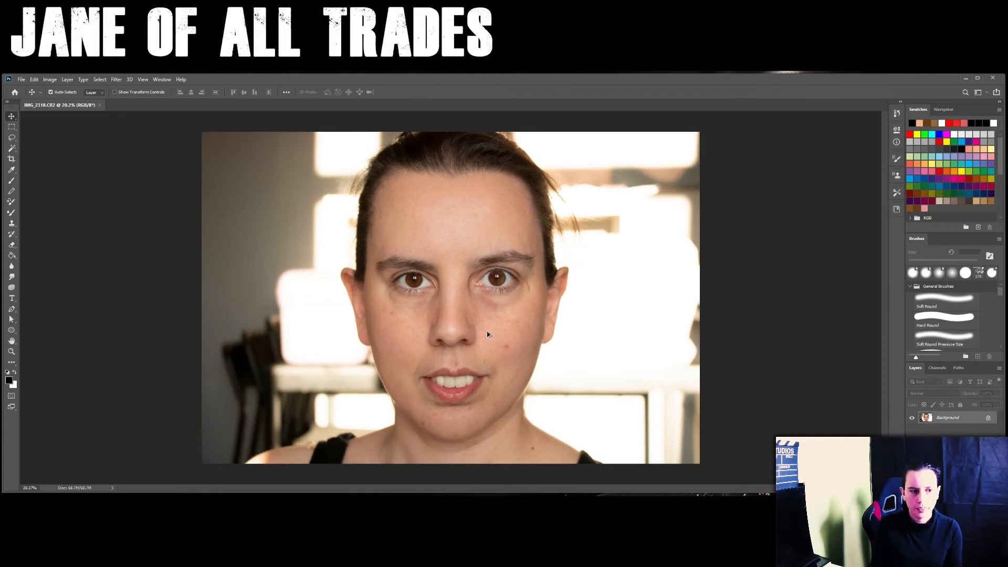
scroll(487, 334, "up", 10)
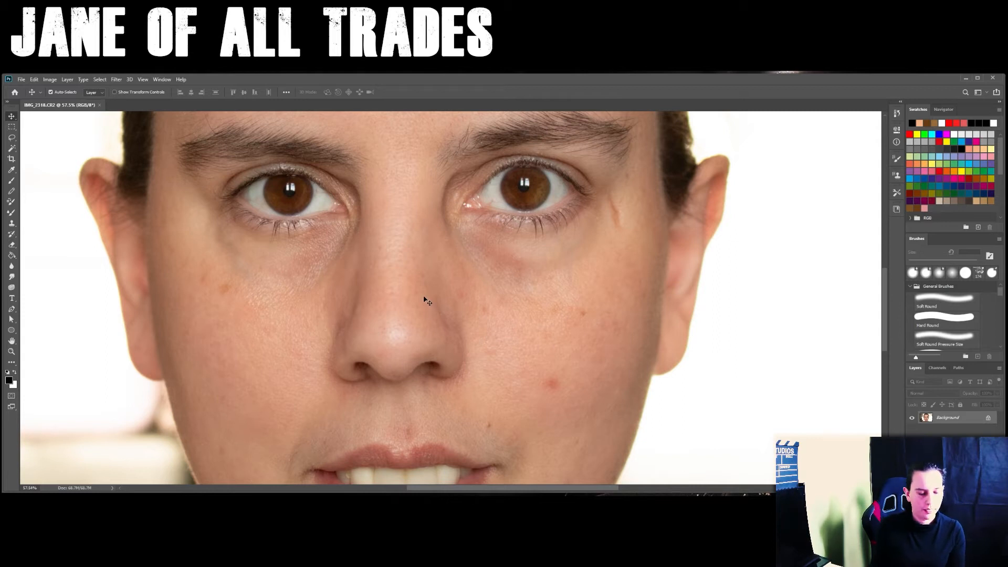
left_click_drag(418, 206, 457, 333)
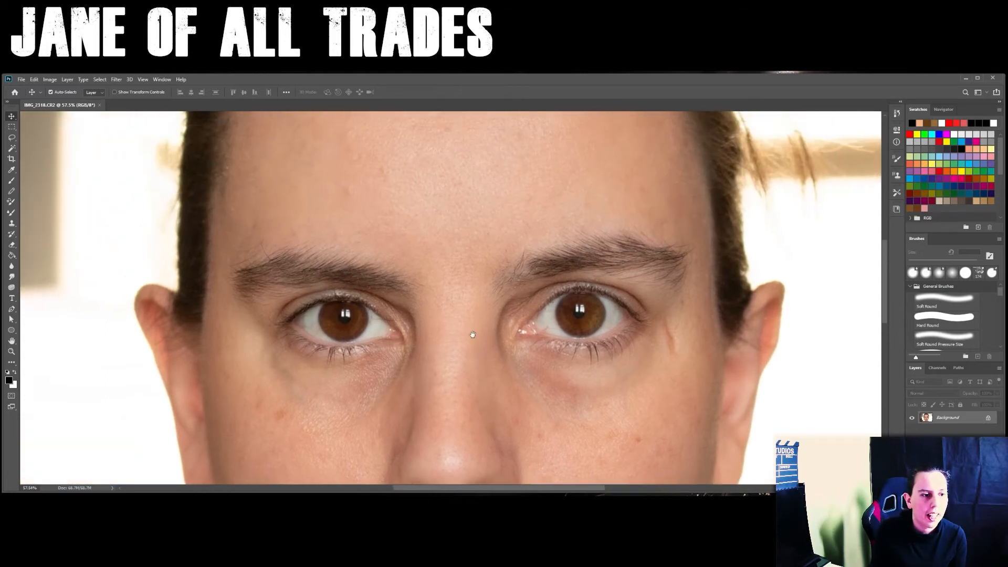
left_click_drag(452, 244, 452, 339)
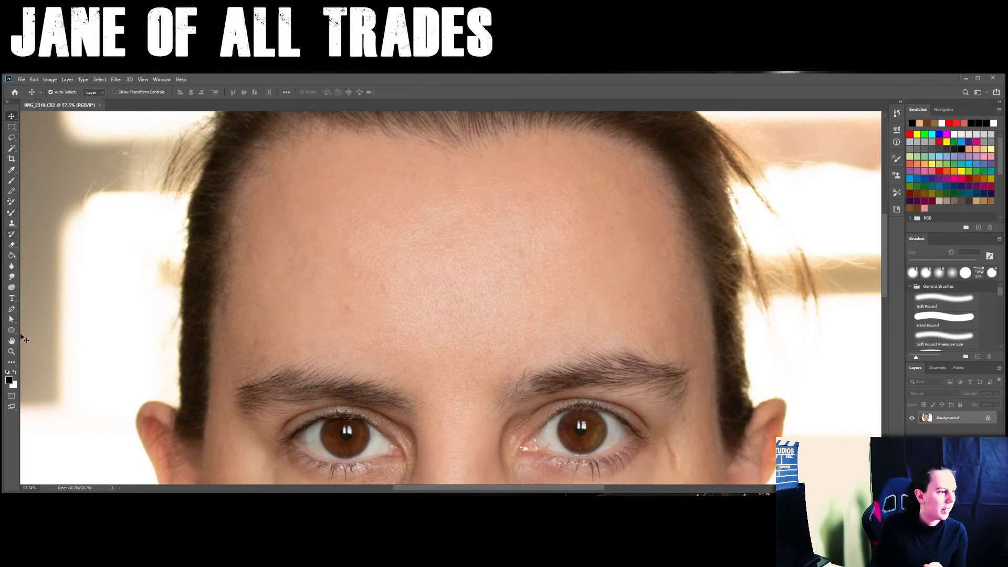
key("j")
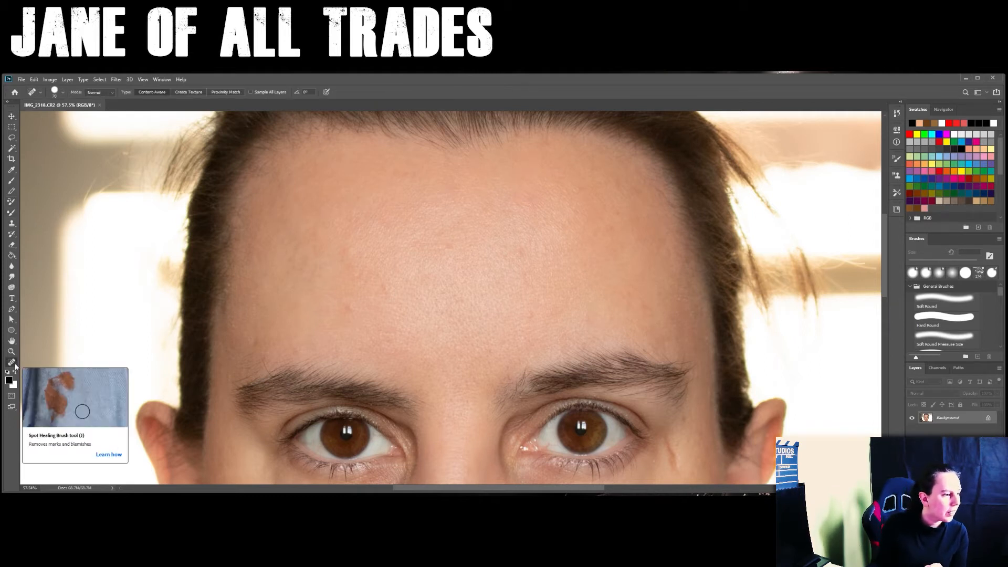
left_click(345, 309)
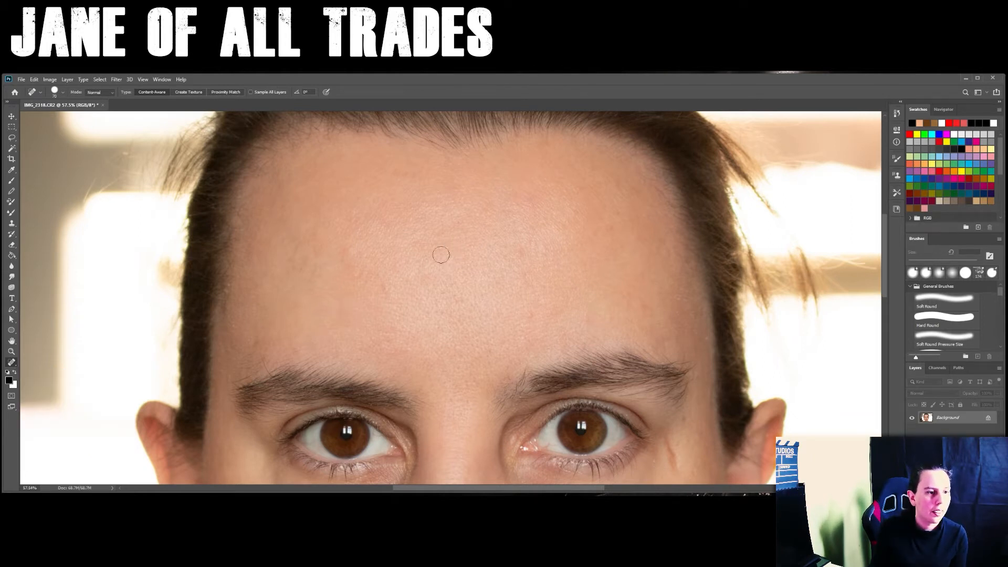
left_click(530, 316)
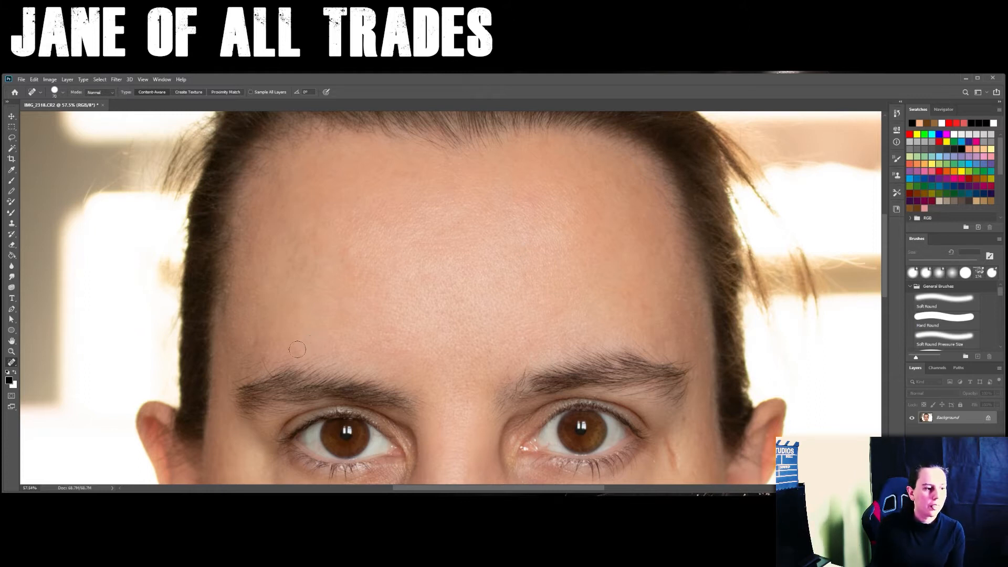
- Heal the scar beside the eye on the image's right side and the spots on the cheek beneath it, including the red one
left_click_drag(601, 301, 603, 117)
left_click_drag(622, 334, 622, 326)
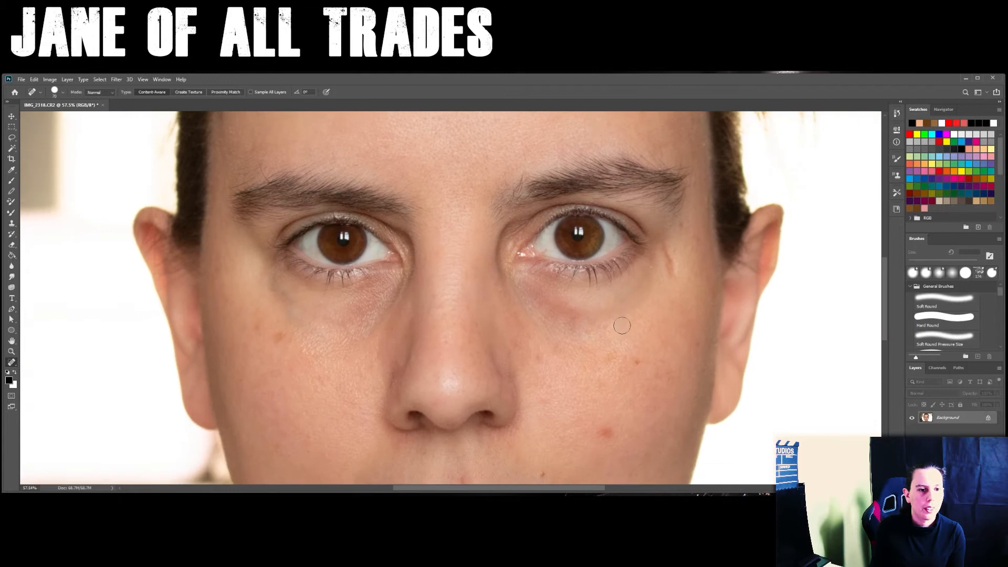
left_click(671, 257)
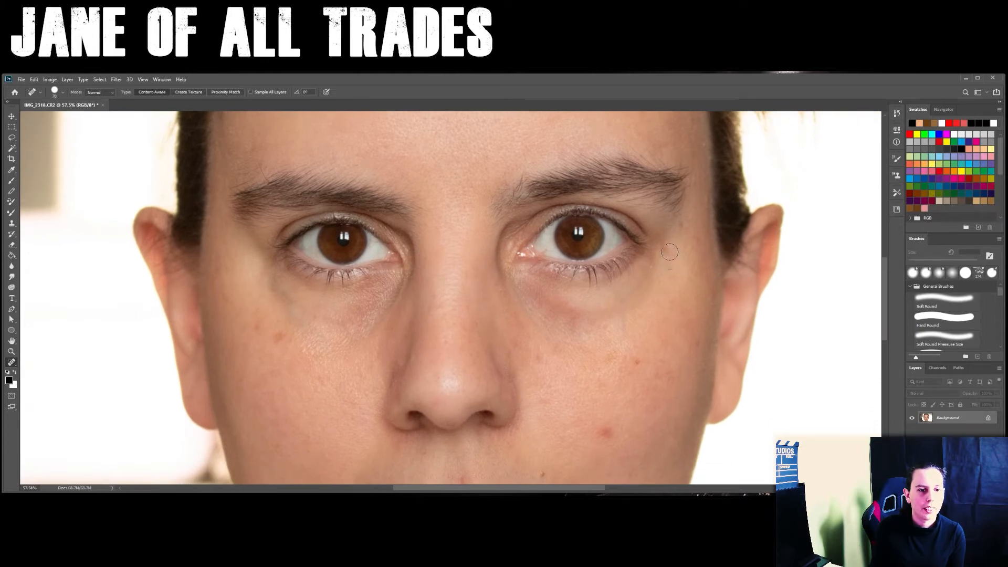
left_click(676, 272)
left_click(696, 346)
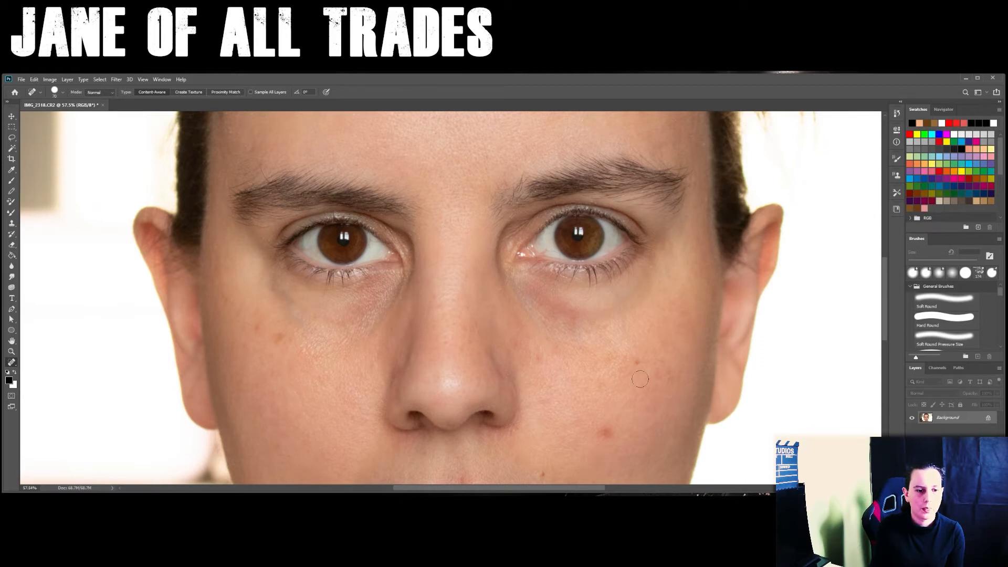
left_click(609, 432)
left_click(602, 432)
- Spot-heal the small marks beside the nose, on the inner part of the right-hand cheek
left_click(518, 341)
left_click(522, 322)
left_click(519, 316)
left_click(528, 336)
- Heal the fine lines and remaining spots under the right-hand eye and on the upper cheek
left_click(646, 276)
left_click(633, 292)
left_click(625, 297)
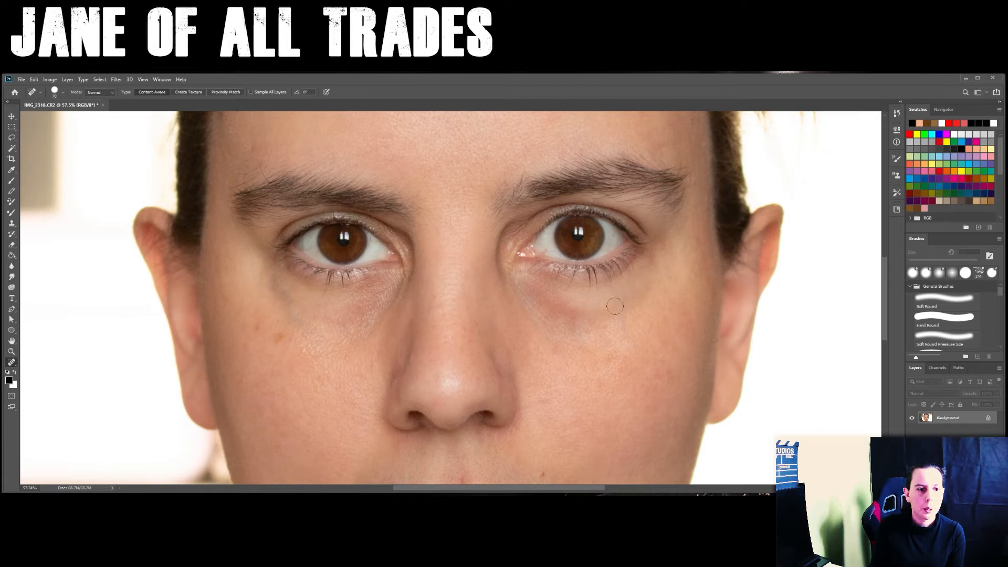
left_click(622, 323)
left_click(618, 304)
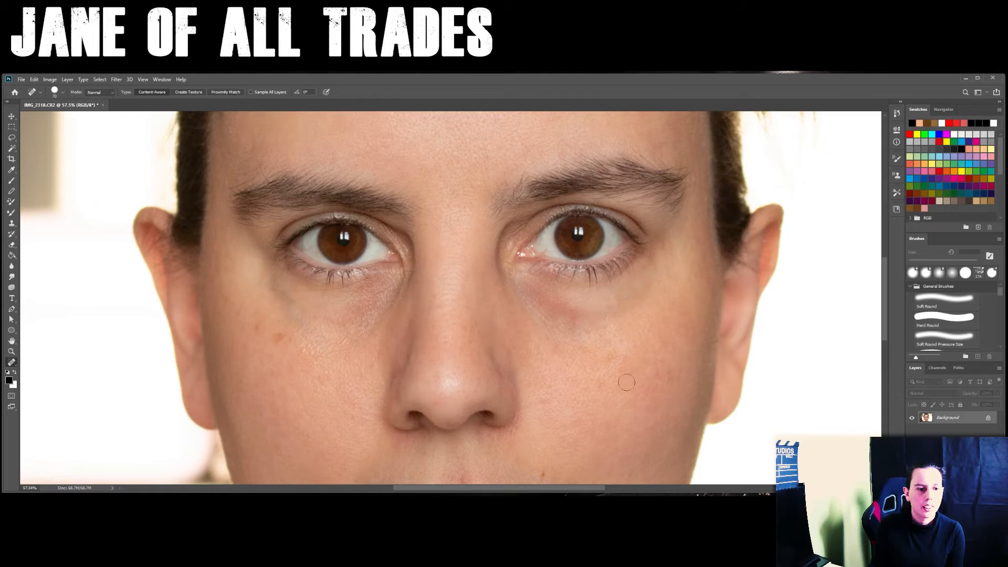
left_click(613, 355)
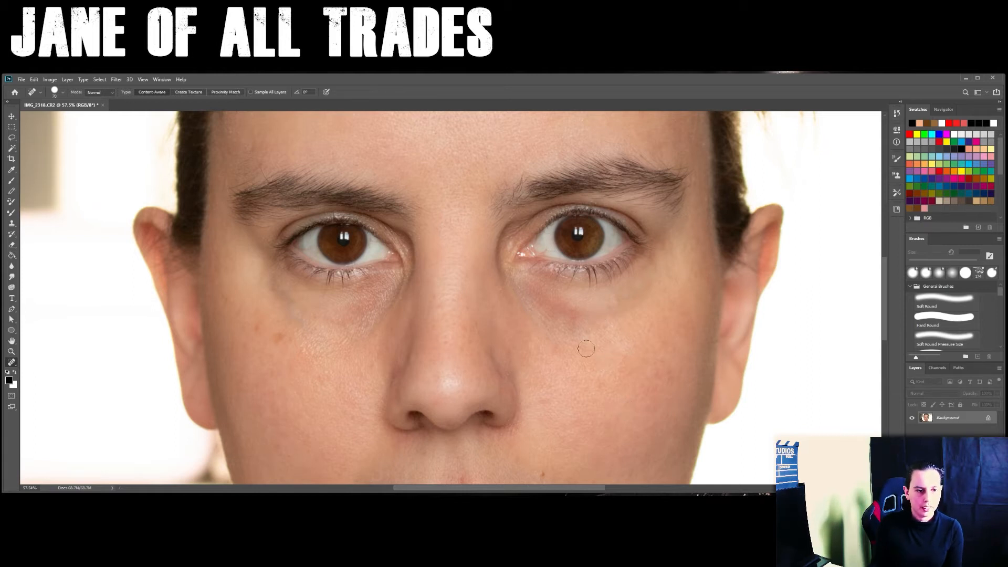
- Remove the blemishes around the upper lip, including the mole beside it and the spot just above its centre
left_click_drag(610, 403, 658, 307)
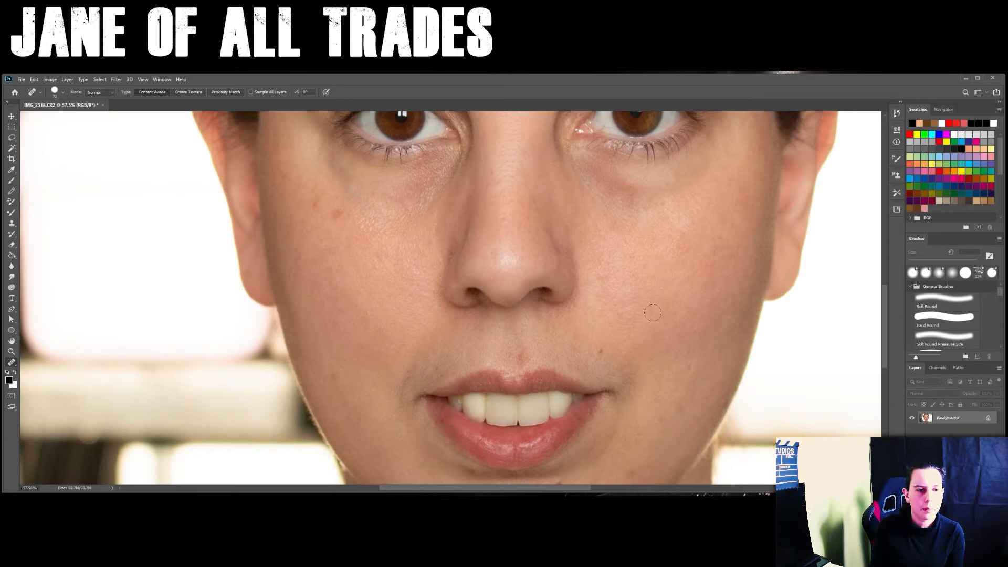
left_click(605, 352)
left_click(520, 358)
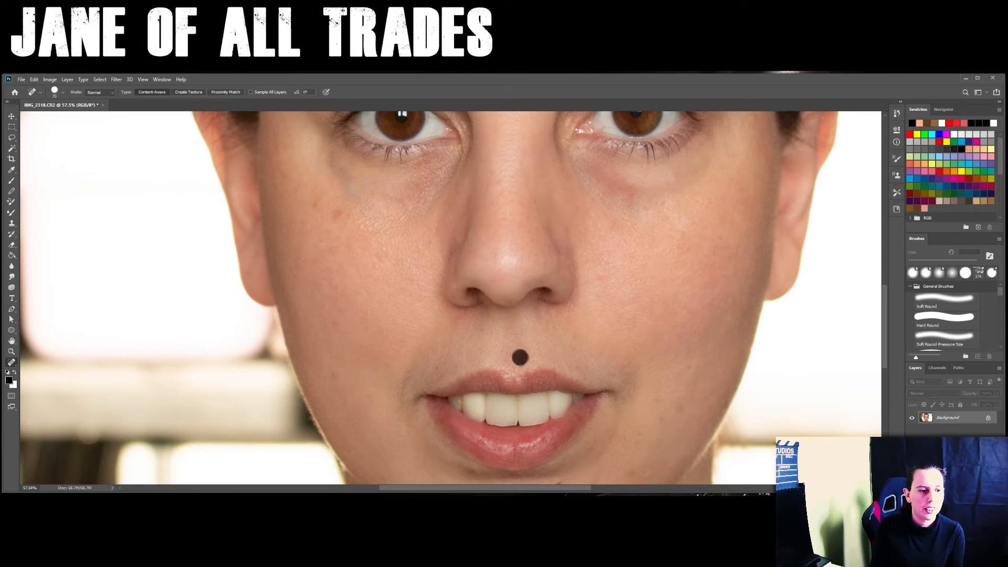
left_click(481, 331)
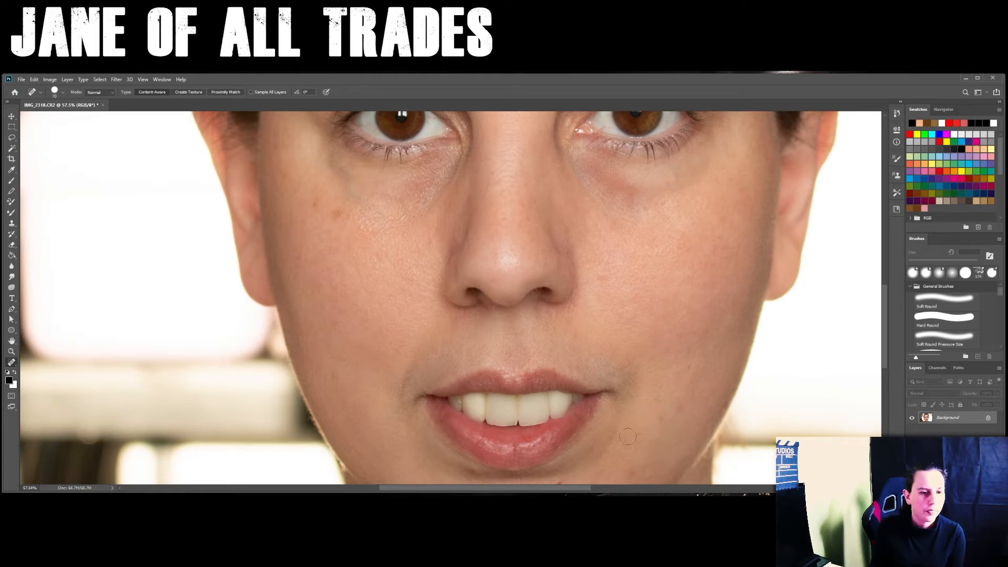
- Spot-heal the marks on the lower part of the right-hand cheek, beside the mouth and towards the jaw
left_click(677, 412)
left_click_drag(635, 462, 714, 324)
left_click(718, 306)
left_click(711, 342)
- Remove the blemishes on the chin and below the lower lip with the Spot Healing Brush
left_click(638, 358)
left_click(537, 372)
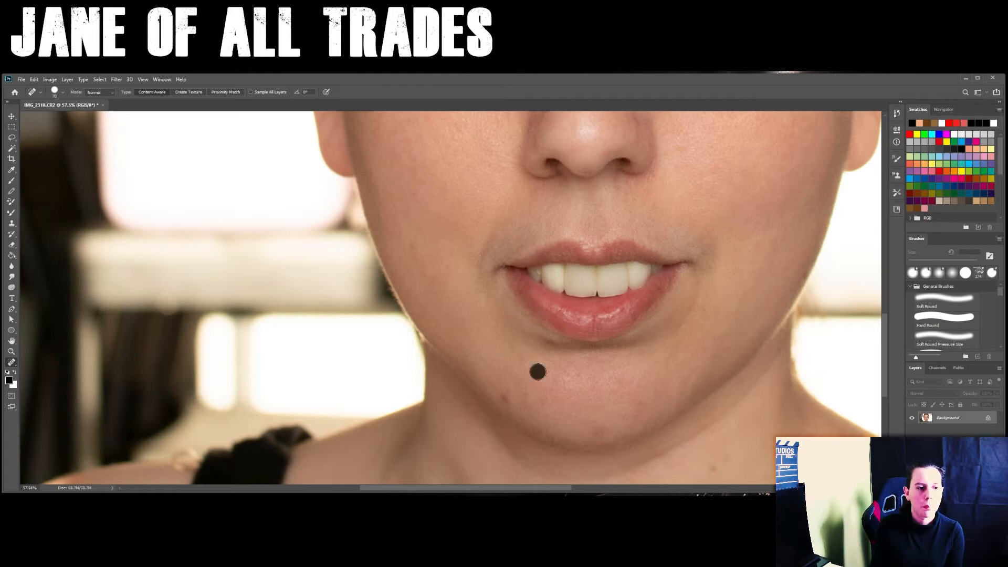
left_click(506, 399)
left_click(596, 431)
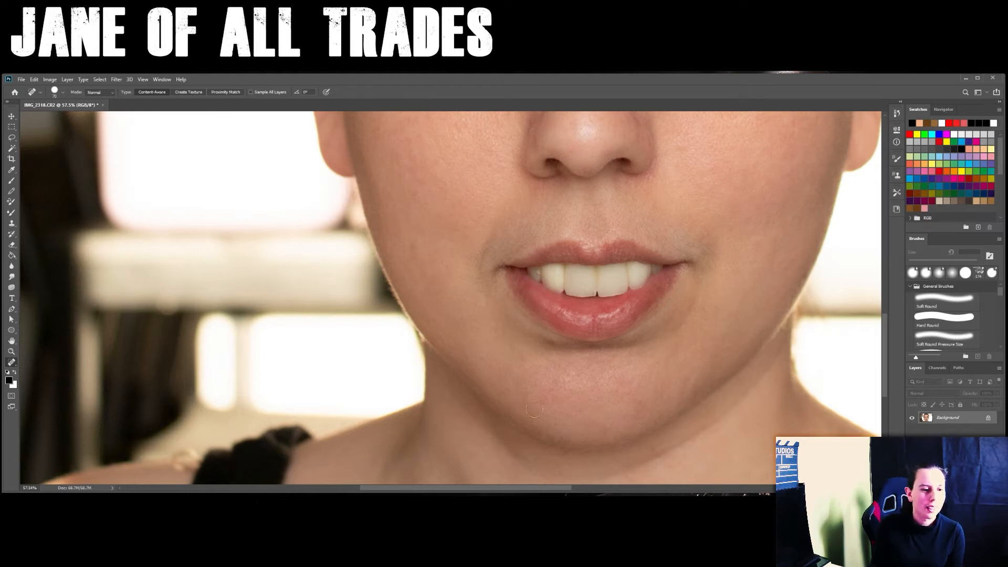
- Heal the marks on the lower left-hand cheek and the uneven skin around both corners of the mouth
mouse_move(464, 231)
left_mouse_down()
mouse_move(479, 319)
mouse_move(495, 256)
left_mouse_up()
left_click_drag(516, 329, 521, 317)
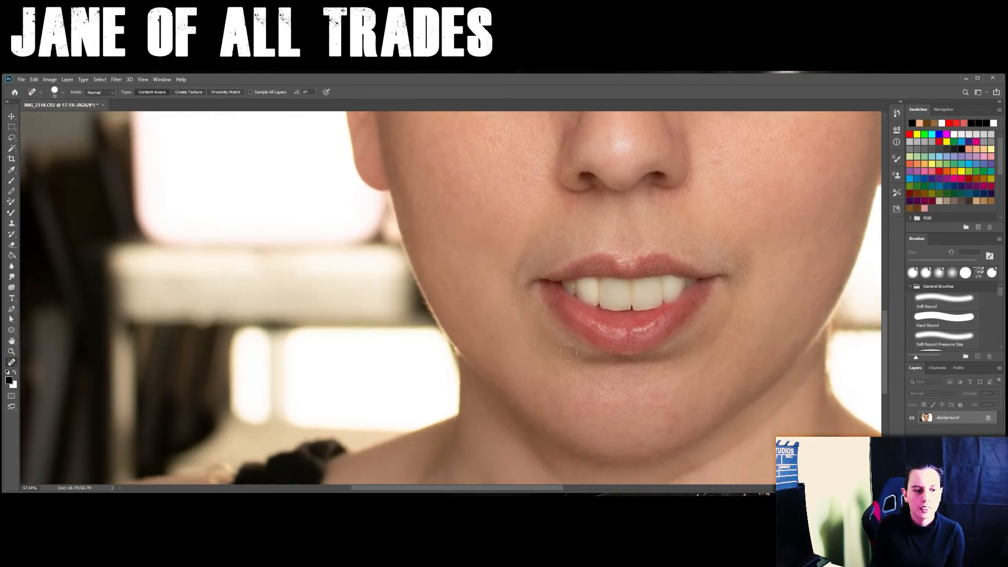
left_click(549, 339)
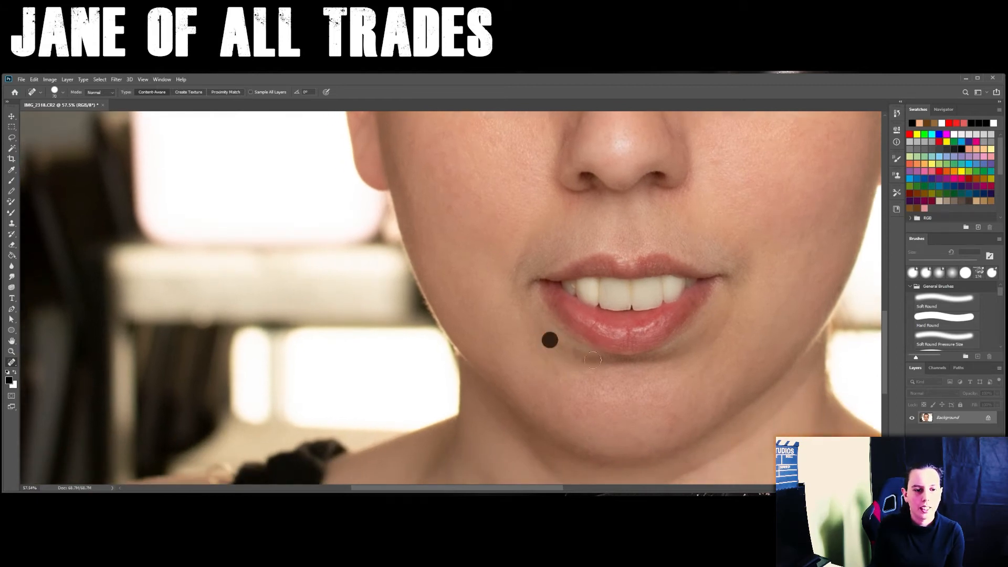
left_click(725, 329)
left_click(751, 258)
left_click(751, 272)
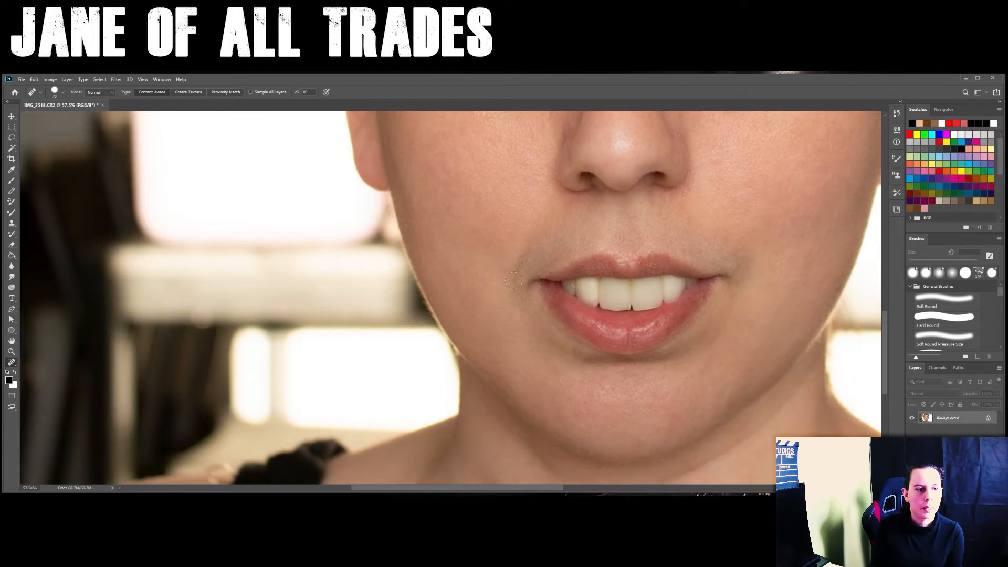
left_click(513, 263)
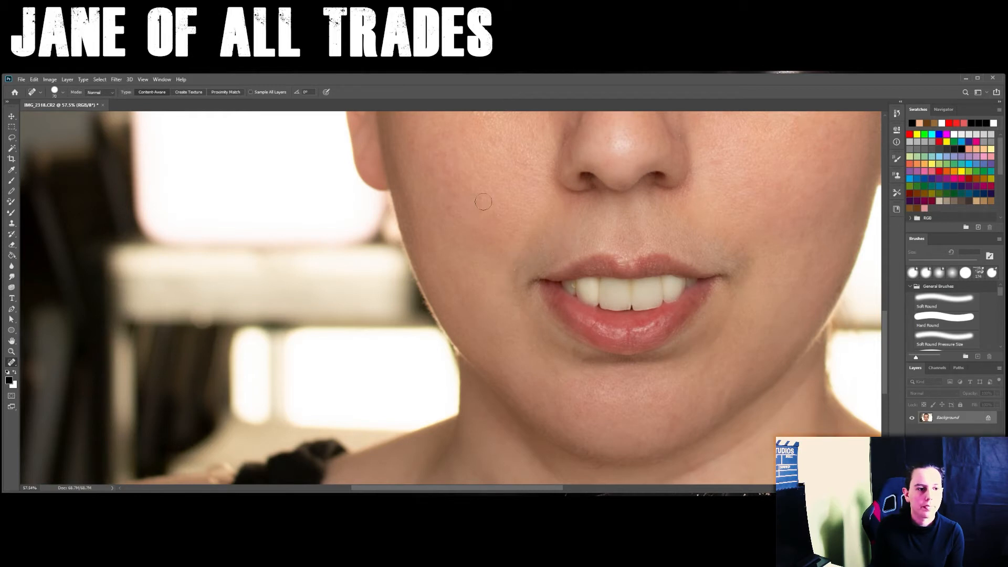
- Heal the spots on the left-hand cheek and the shadow line under the left-hand eye
scroll(483, 201, "up", 5)
left_click(547, 350)
left_click(524, 326)
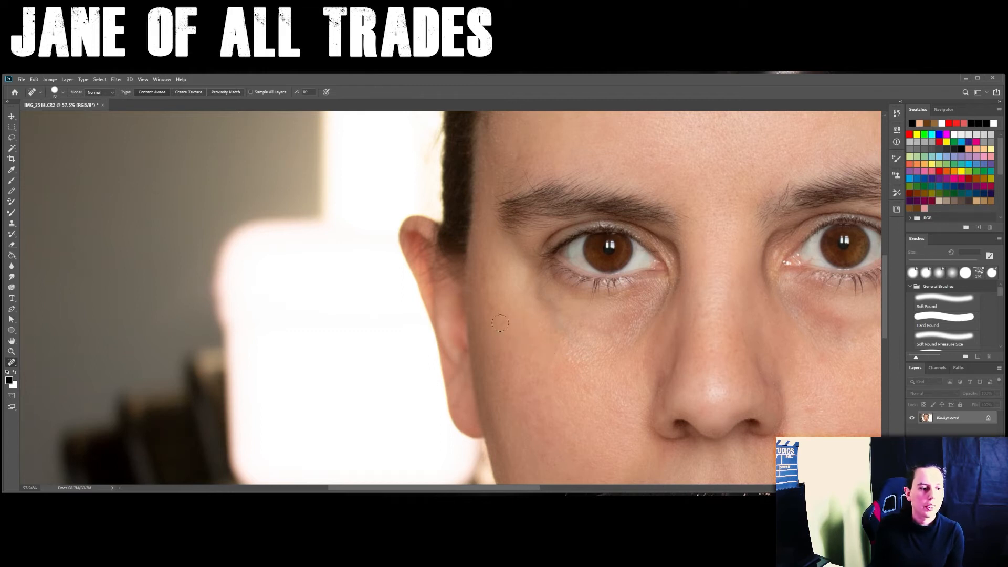
left_click(495, 313)
left_click(540, 294)
left_click(551, 307)
left_click(562, 324)
left_click(595, 354)
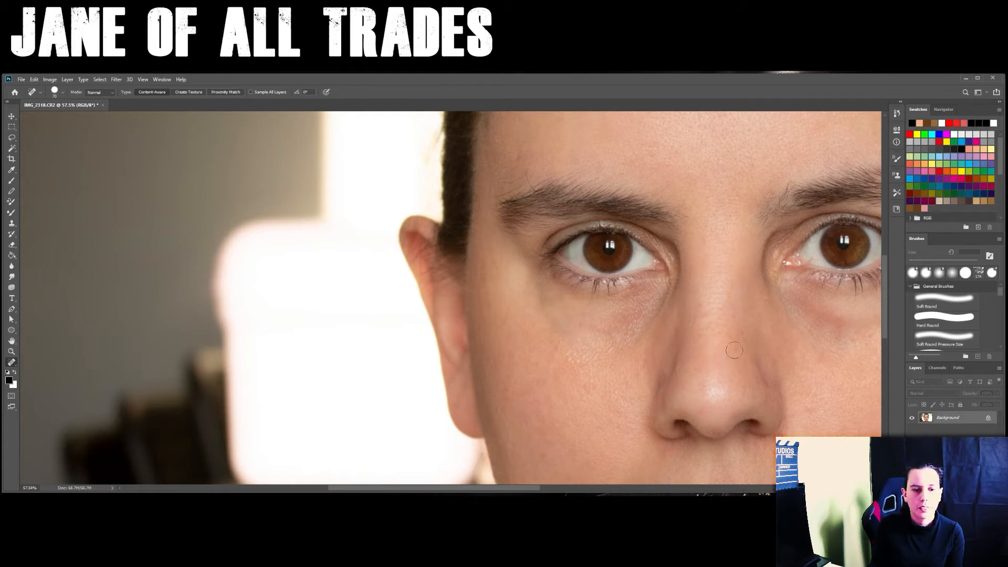
- Spot-heal the bridge of the nose and check the retouched skin across the whole portrait
left_click(730, 311)
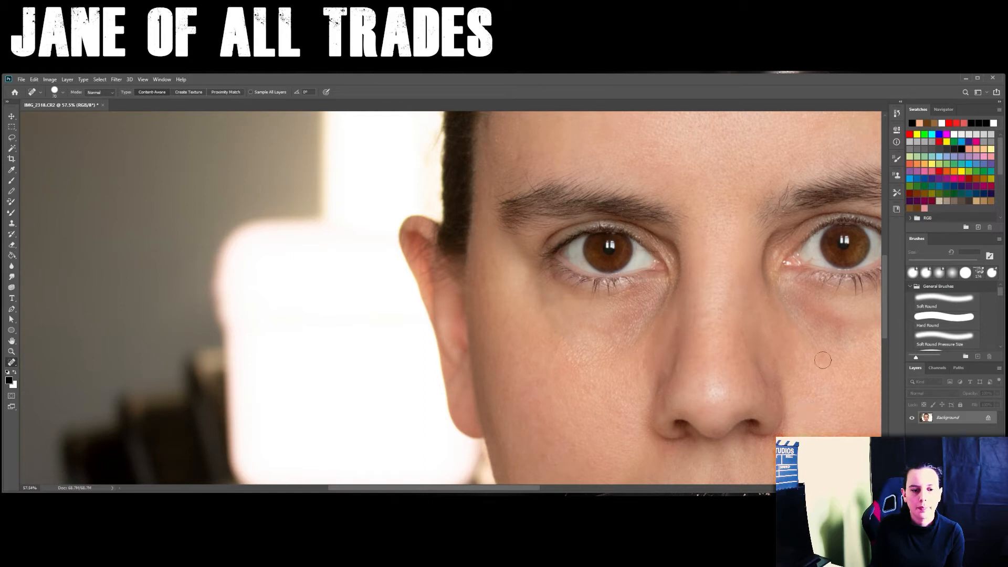
left_click_drag(718, 310, 540, 232)
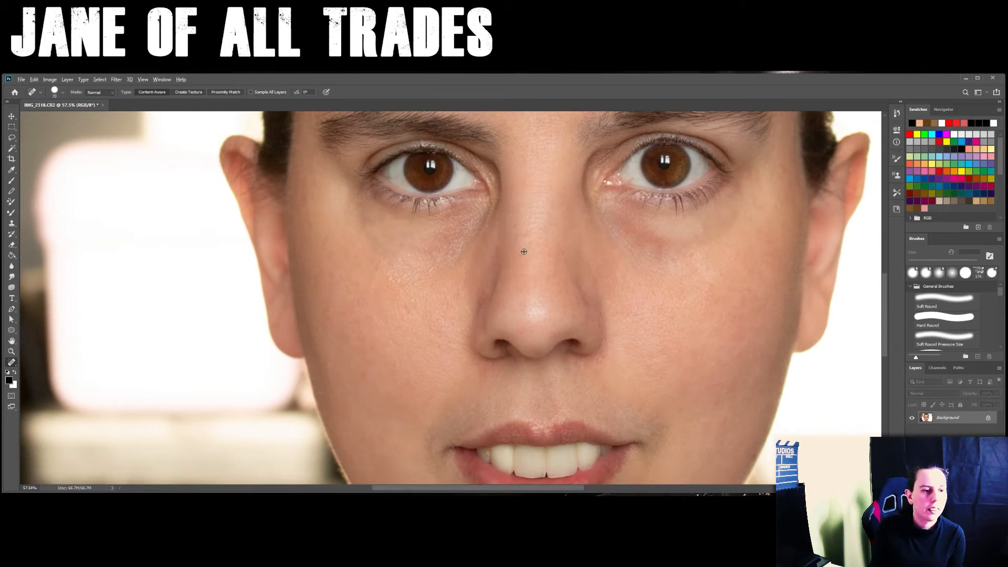
scroll(521, 255, "down", 5)
scroll(524, 251, "down", 1)
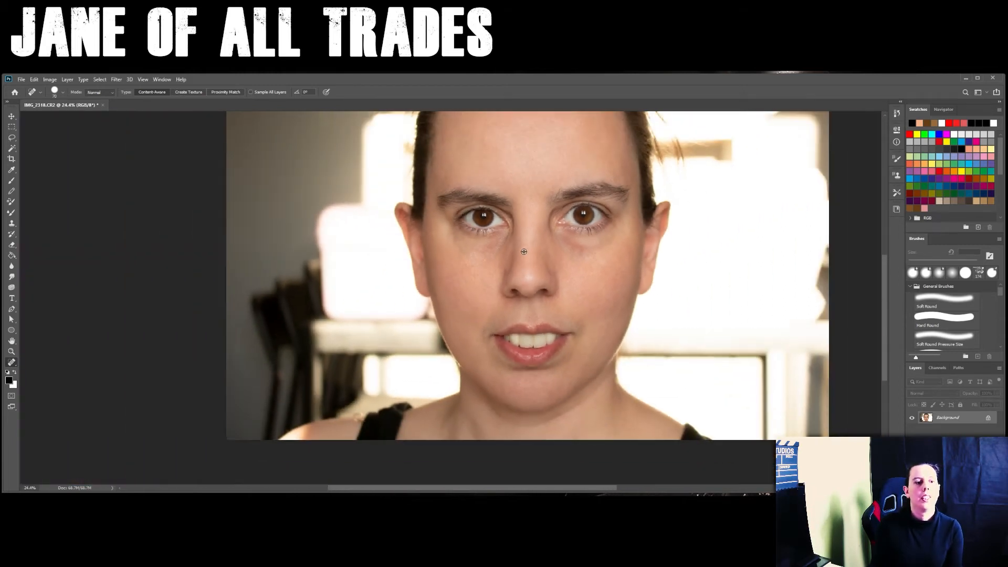
scroll(540, 262, "up", 2)
scroll(559, 275, "down", 1)
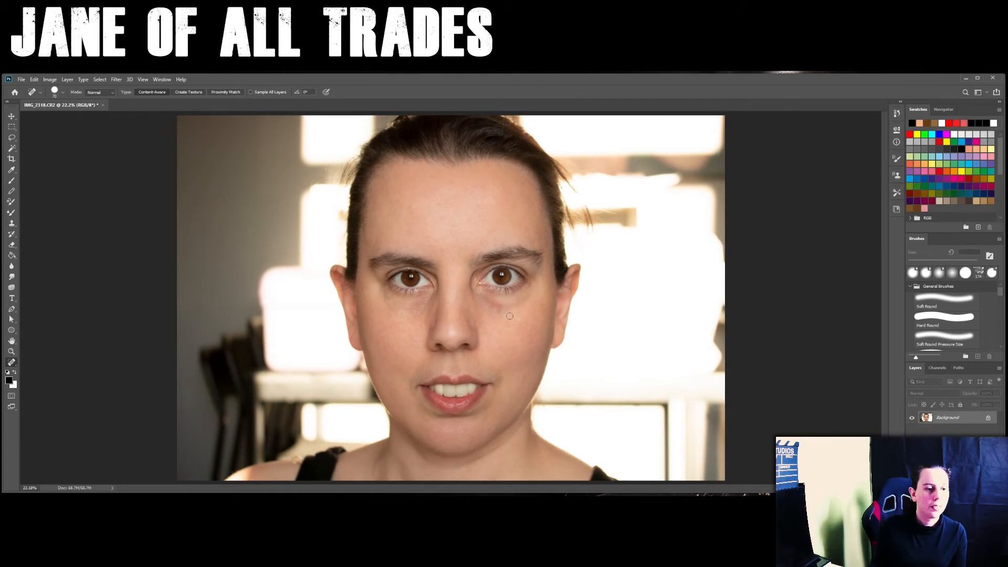
- Duplicate the retouched Background layer as "Background copy" in the same document
left_click(11, 115)
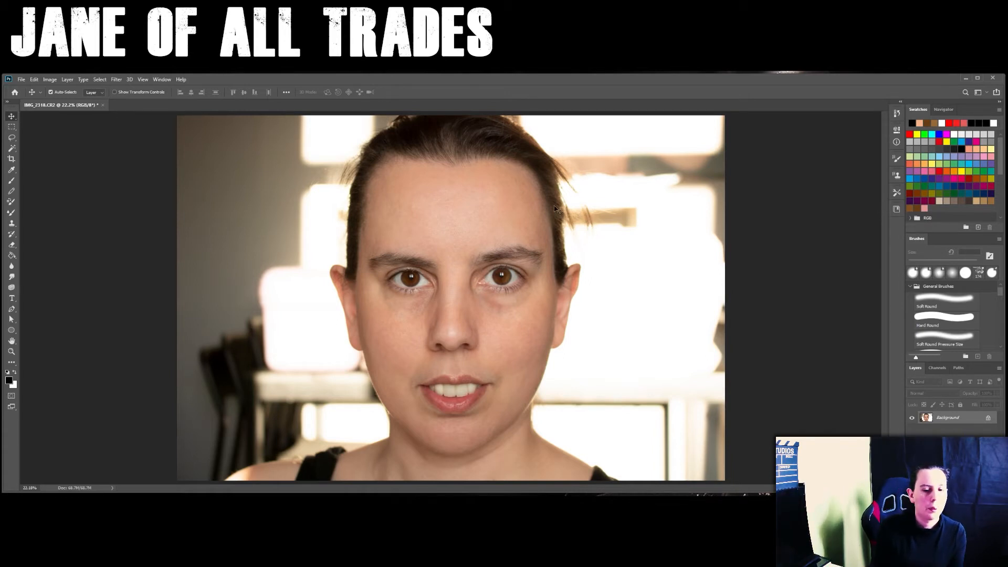
right_click(932, 418)
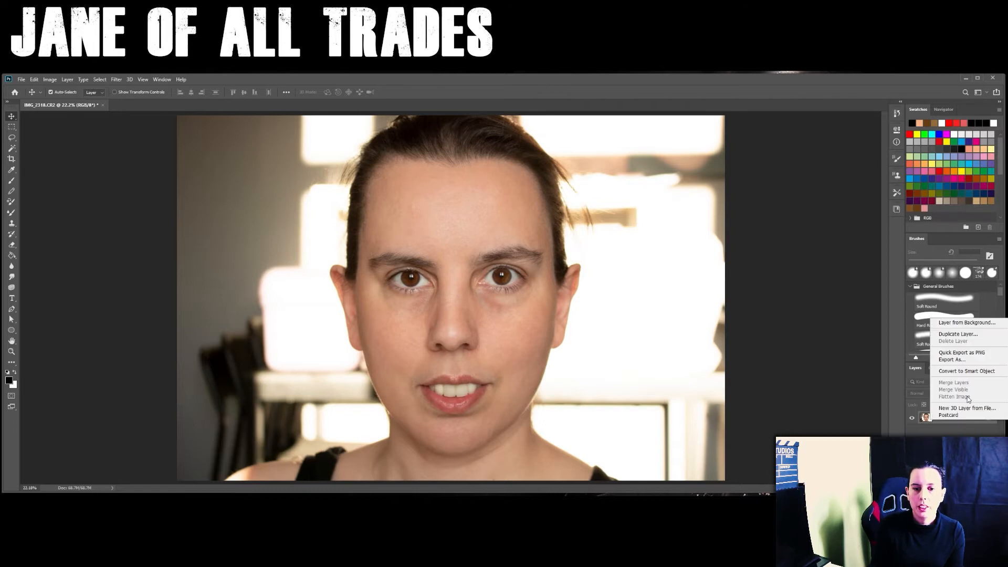
left_click(958, 334)
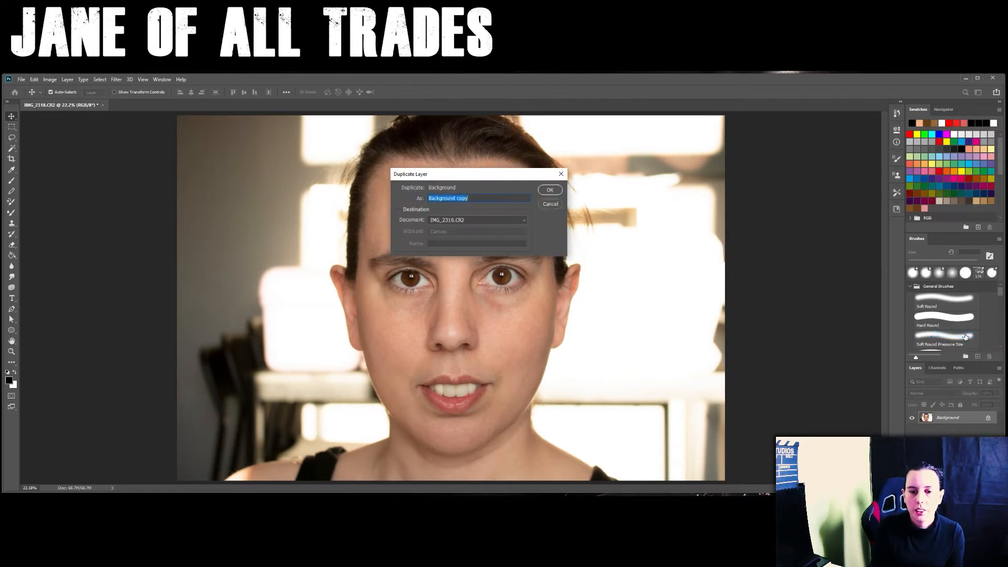
left_click(549, 190)
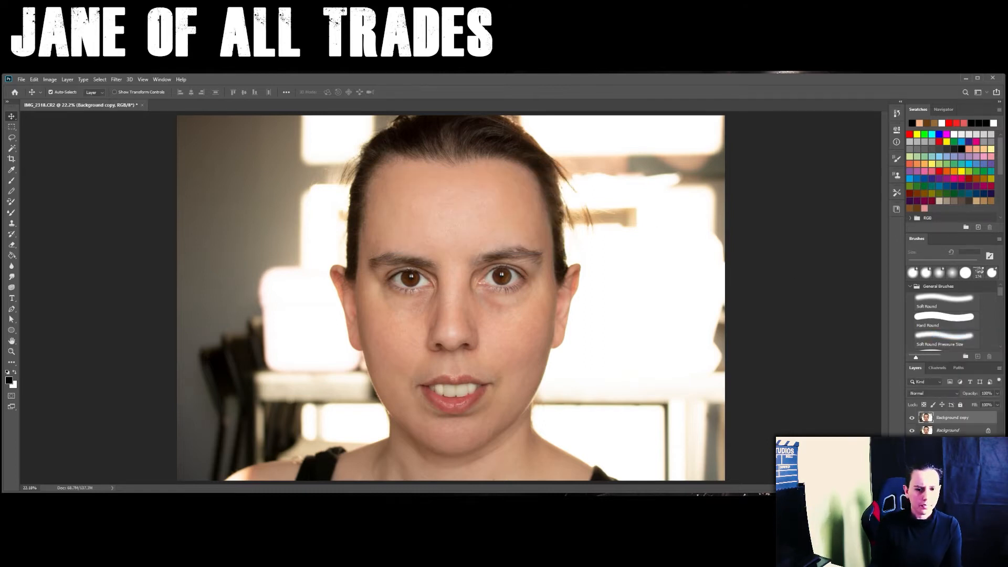
- Open the Liquify filter on the copied layer and set the left eye size to 61 and the right eye size to -3
left_click(116, 79)
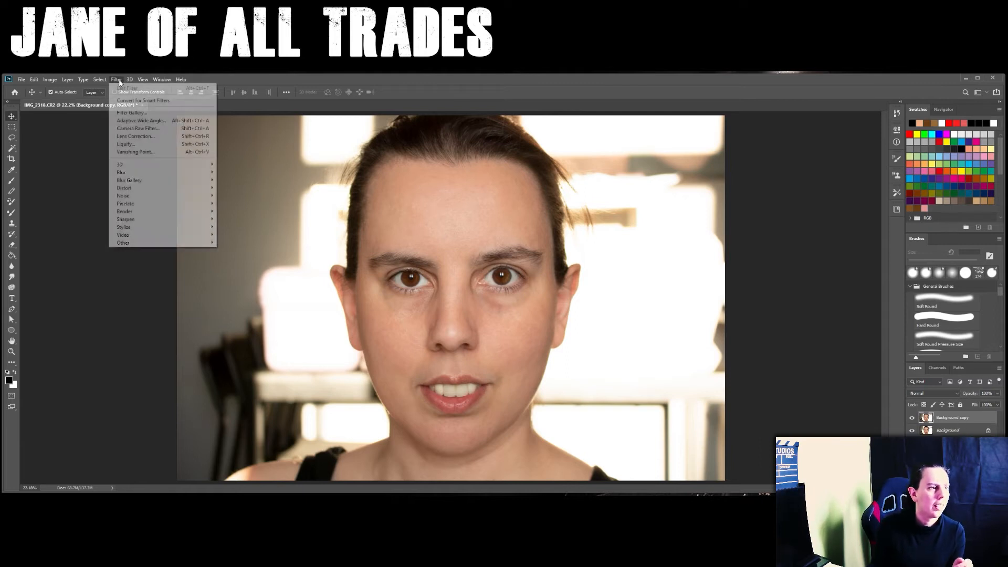
left_click(137, 146)
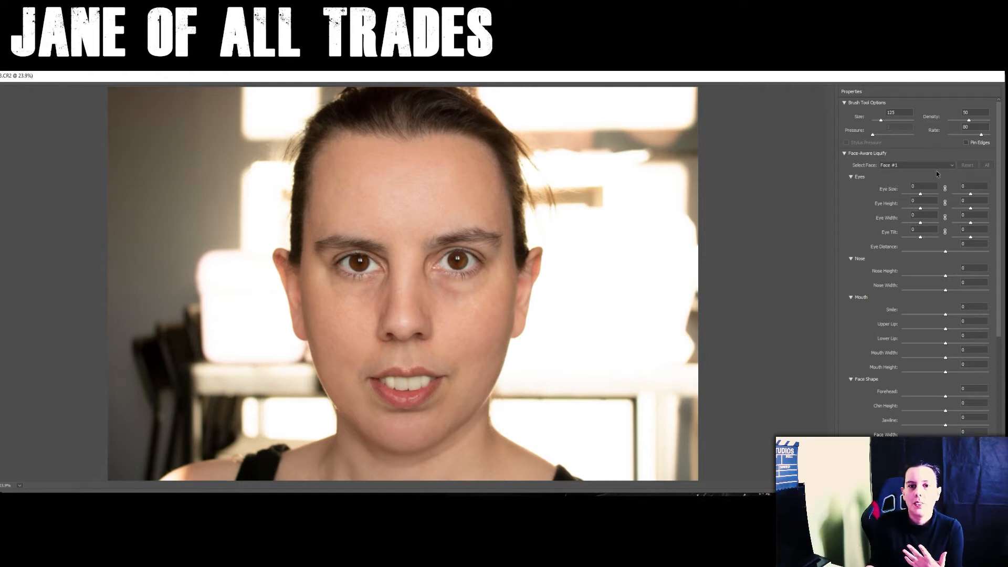
left_click_drag(998, 166, 997, 196)
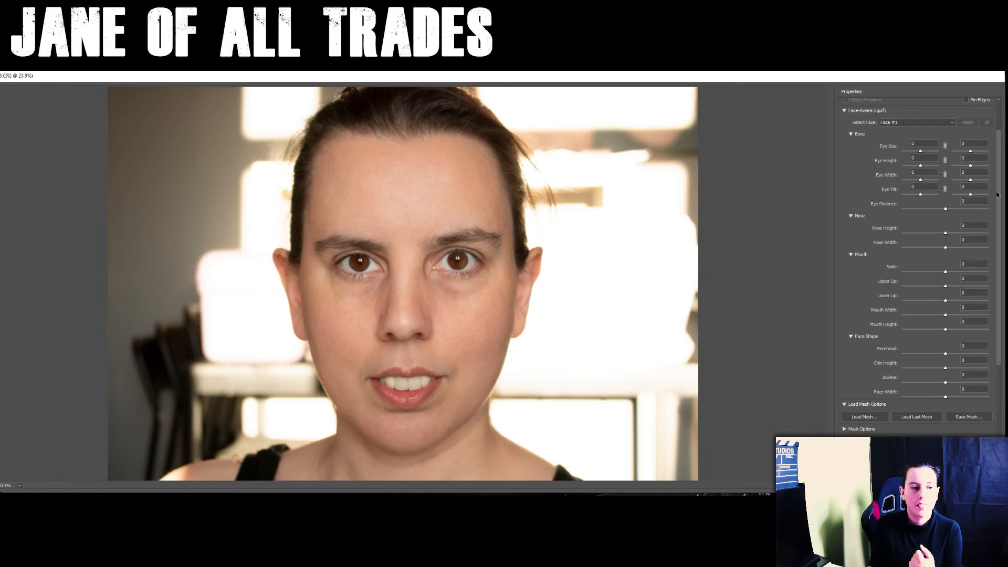
left_click(921, 152)
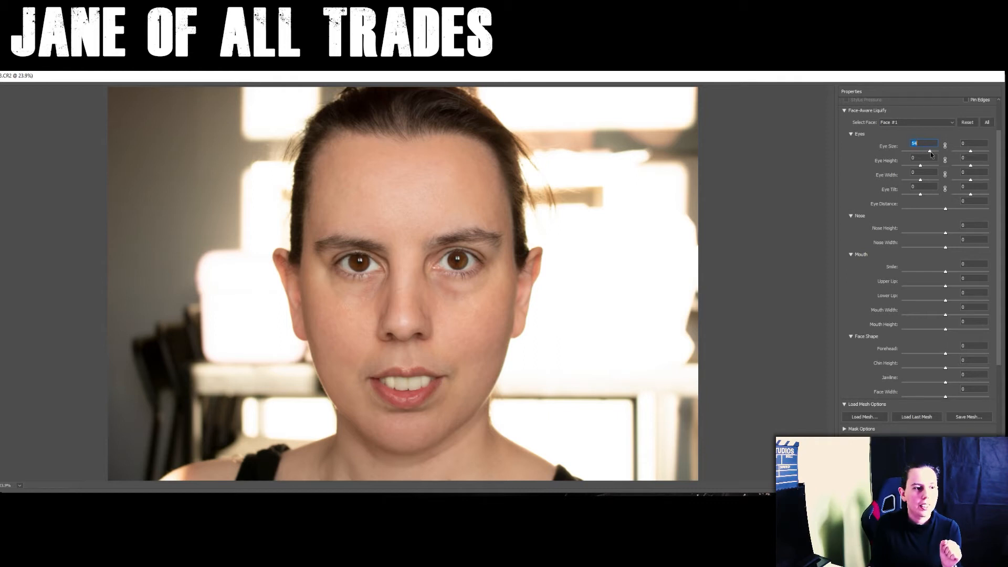
left_click_drag(931, 152, 931, 152)
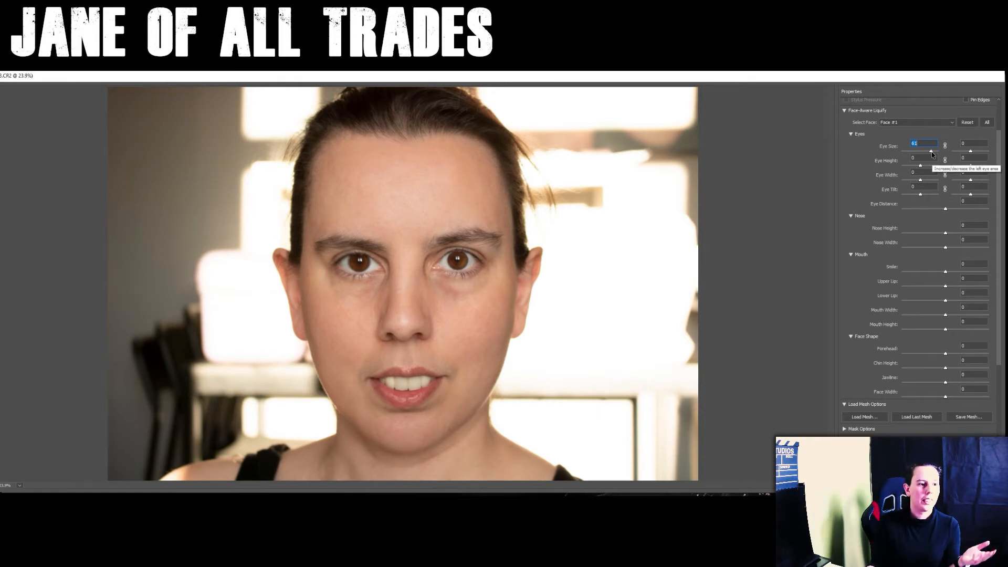
left_click(970, 153)
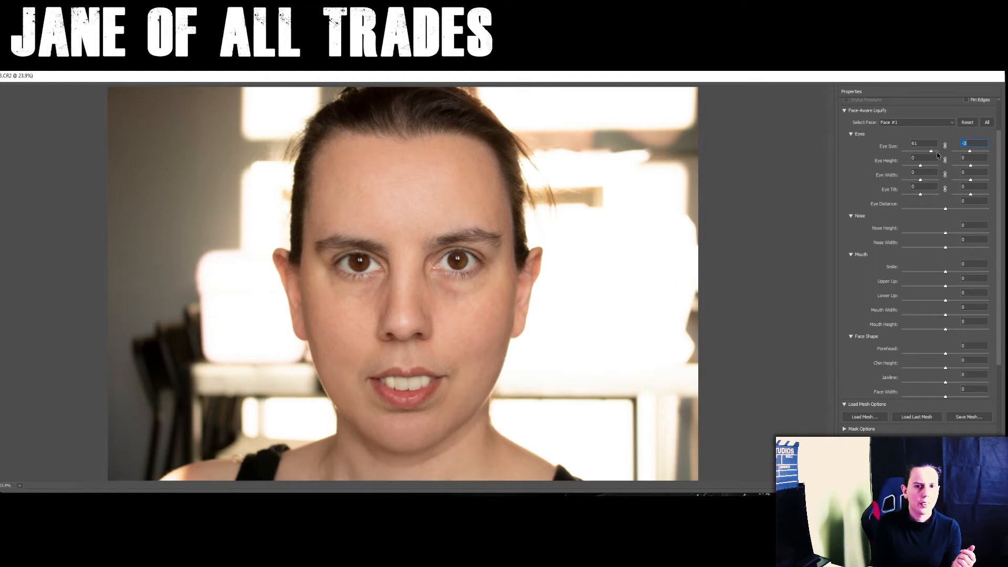
mouse_move(937, 152)
left_mouse_down()
mouse_move(946, 157)
mouse_move(935, 156)
left_mouse_up()
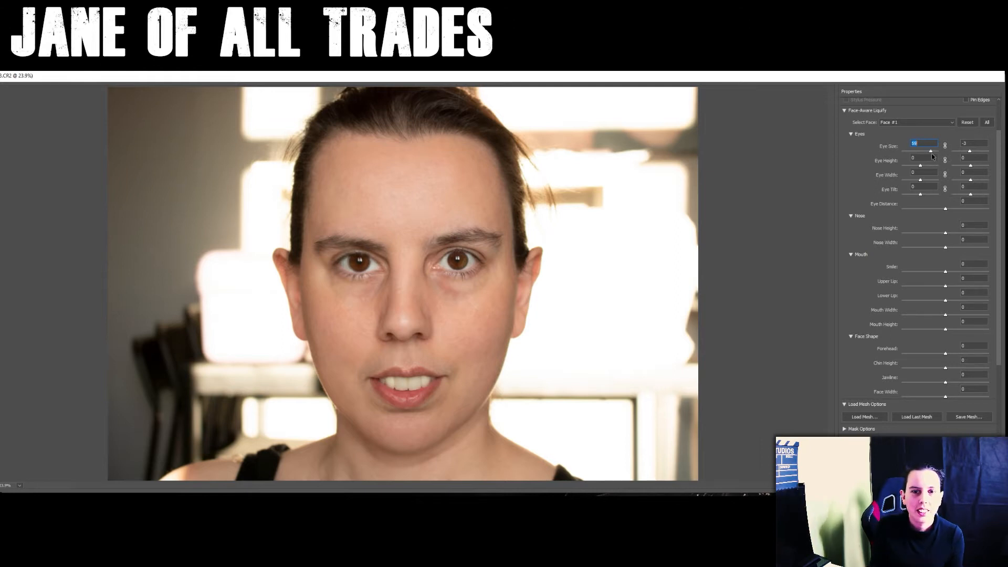
left_click(932, 153)
left_click_drag(924, 144, 899, 144)
type("61")
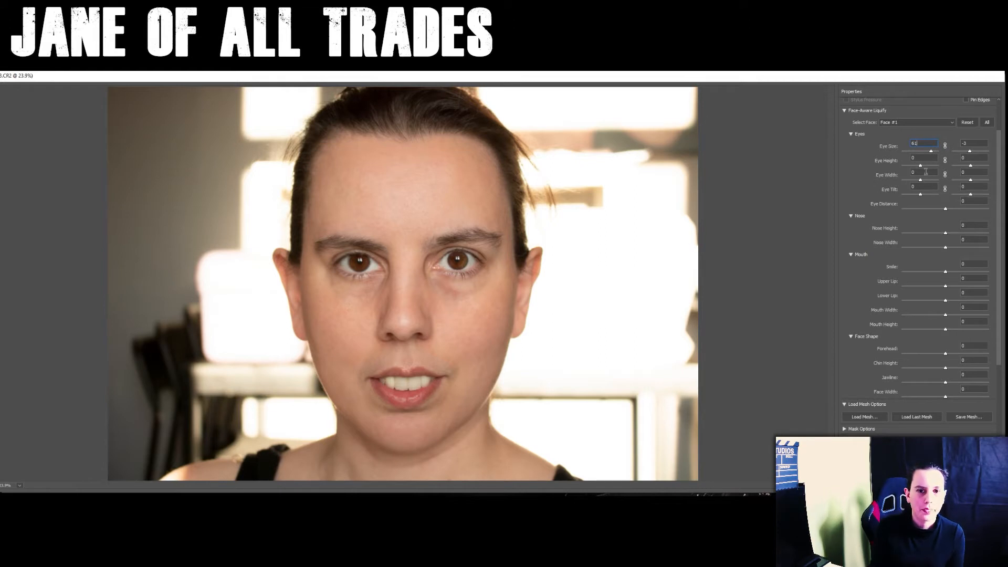
- Keep the left eye height at 0, set the eye tilt to -20 left and -45 right, and set the eye distance to 21
mouse_move(920, 169)
left_mouse_down()
mouse_move(939, 168)
mouse_move(918, 170)
left_mouse_up()
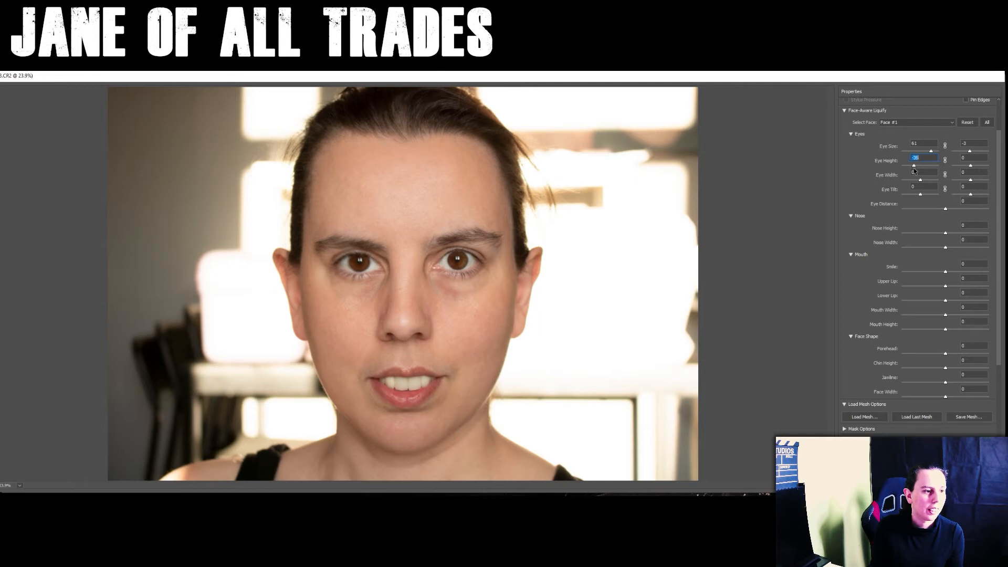
type("0")
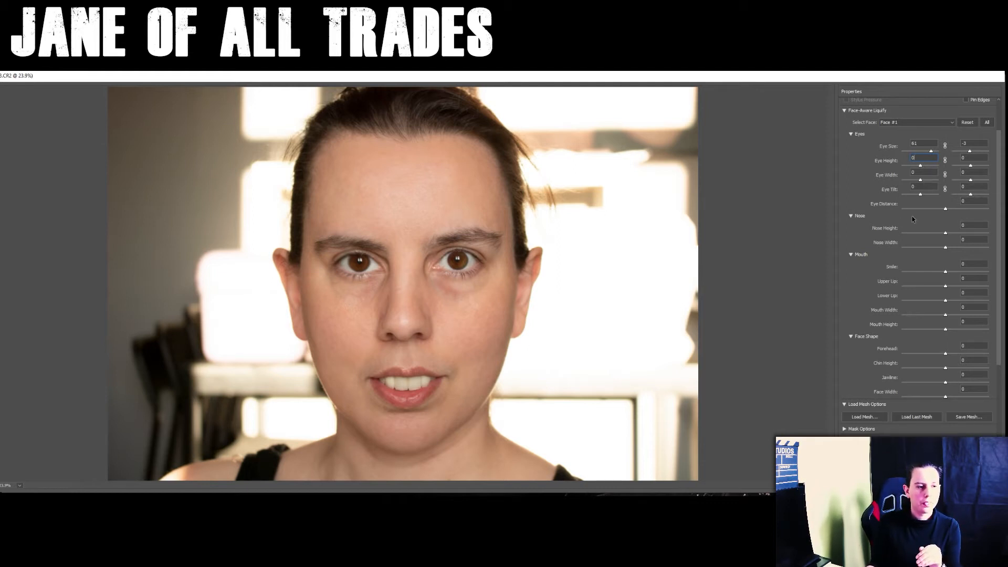
left_click_drag(919, 195, 917, 198)
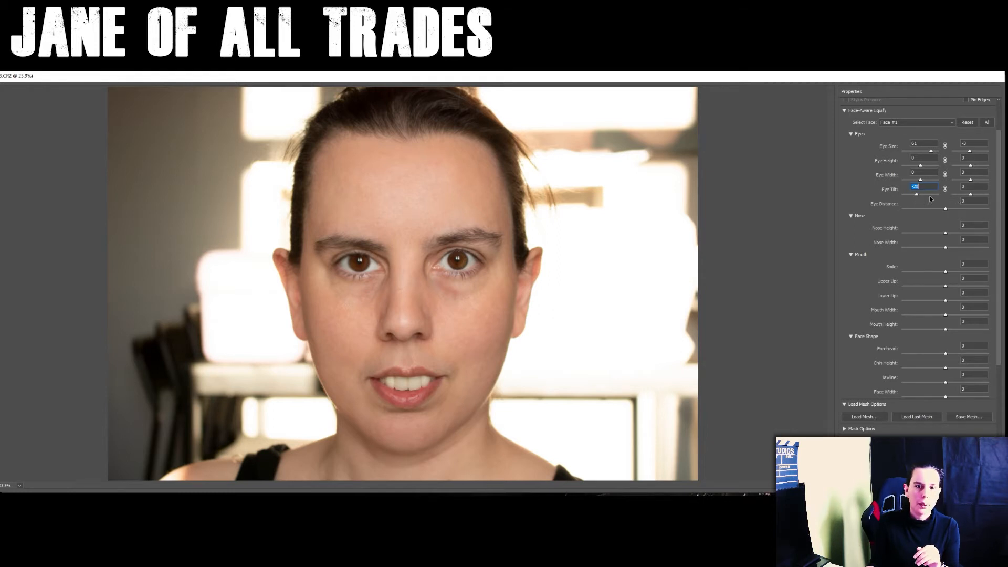
left_click(970, 195)
left_click_drag(969, 196, 962, 198)
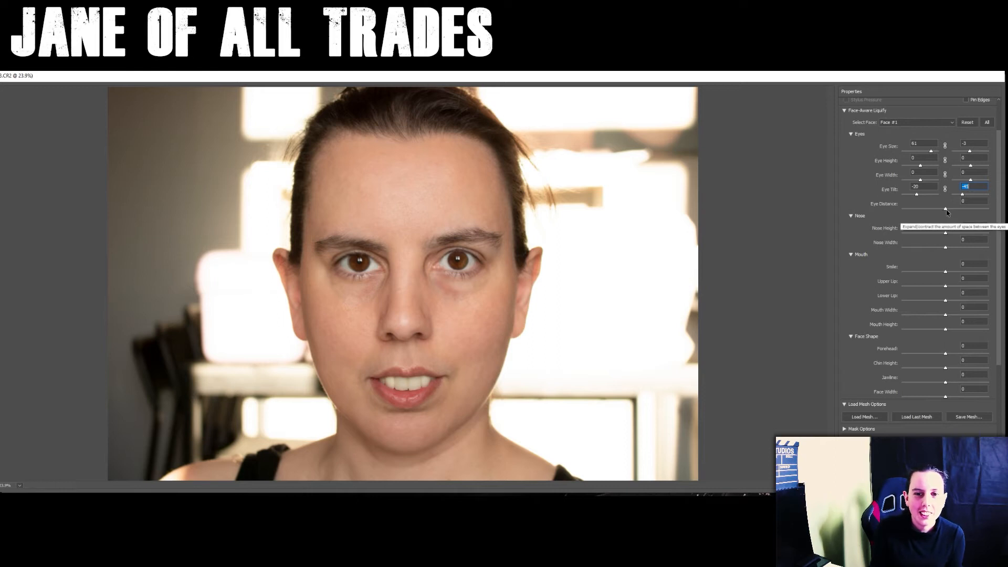
left_click_drag(946, 211, 953, 212)
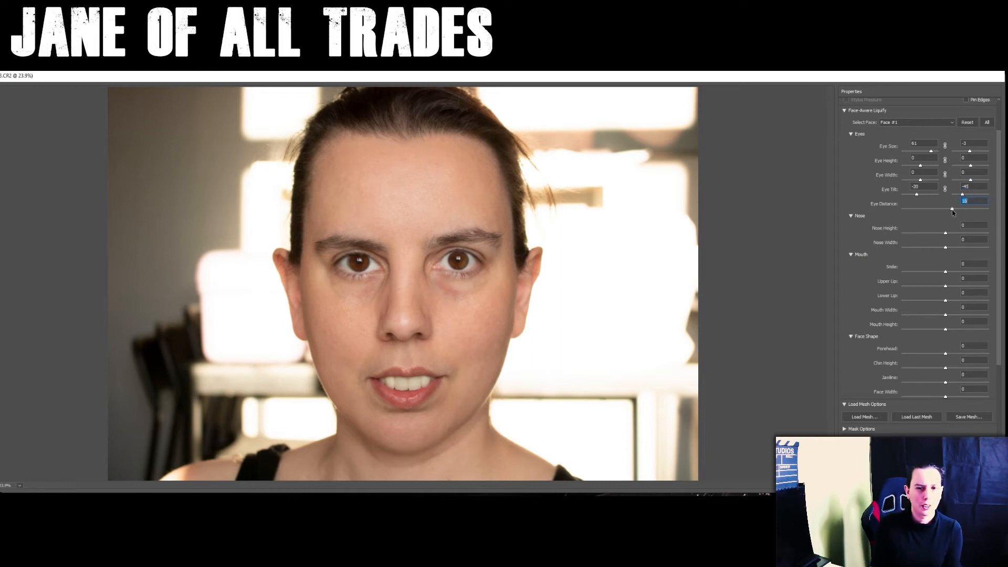
mouse_move(952, 211)
left_mouse_down()
mouse_move(940, 212)
mouse_move(955, 215)
left_mouse_up()
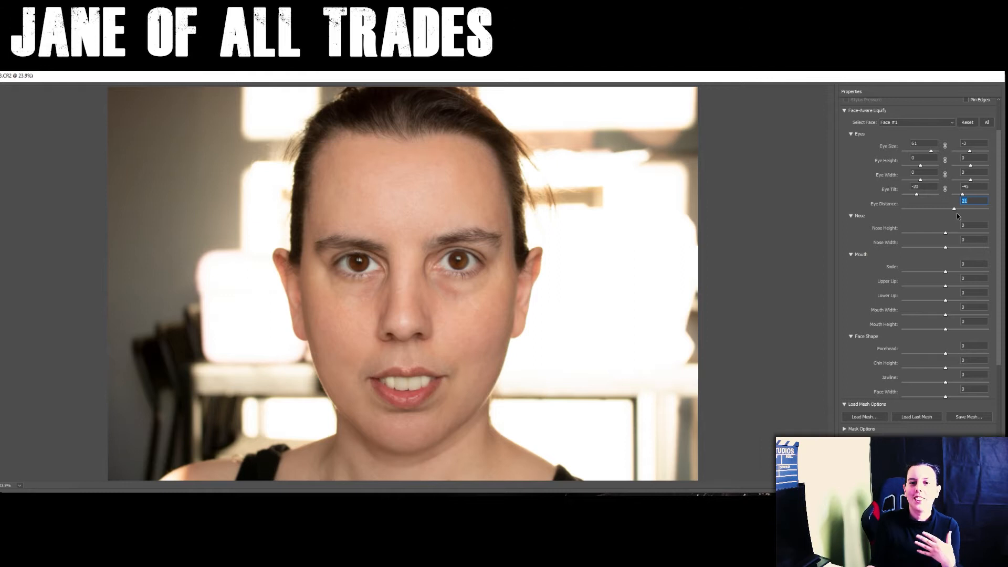
- Try out different nose heights, such as 57, and return the nose height to 0
left_click_drag(997, 213, 993, 251)
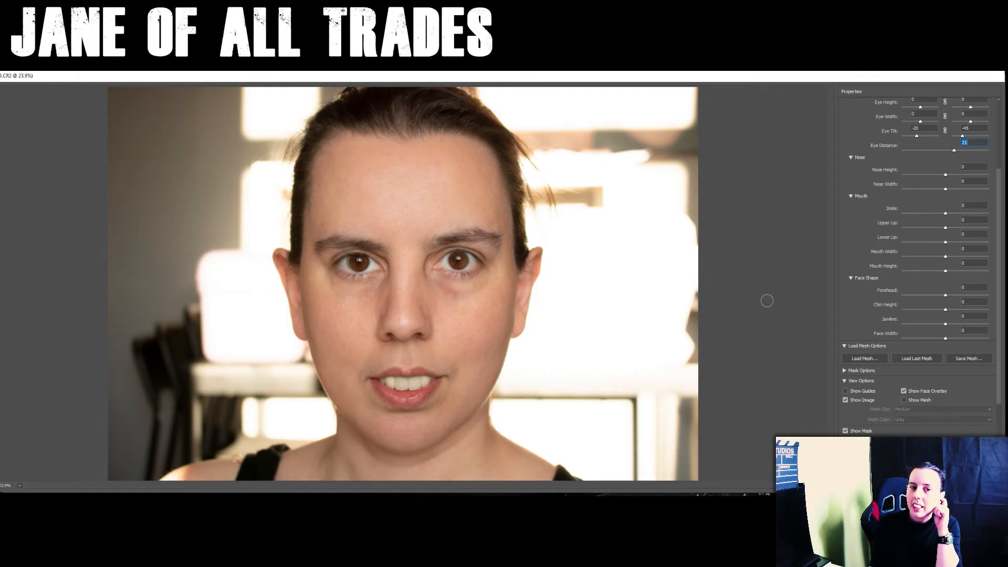
left_click(952, 175)
left_click_drag(955, 178, 970, 178)
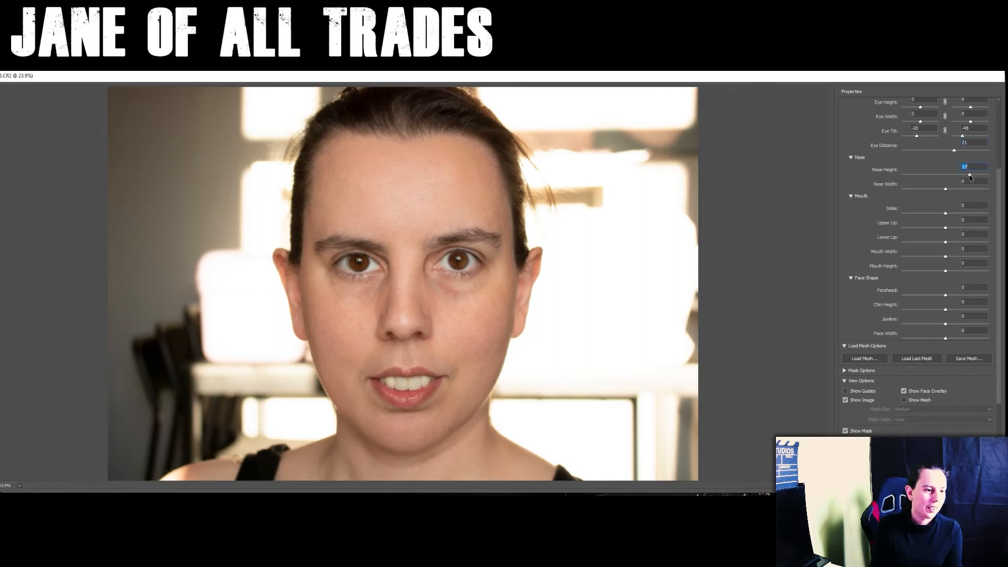
mouse_move(944, 181)
left_mouse_down()
mouse_move(901, 184)
mouse_move(928, 183)
left_mouse_up()
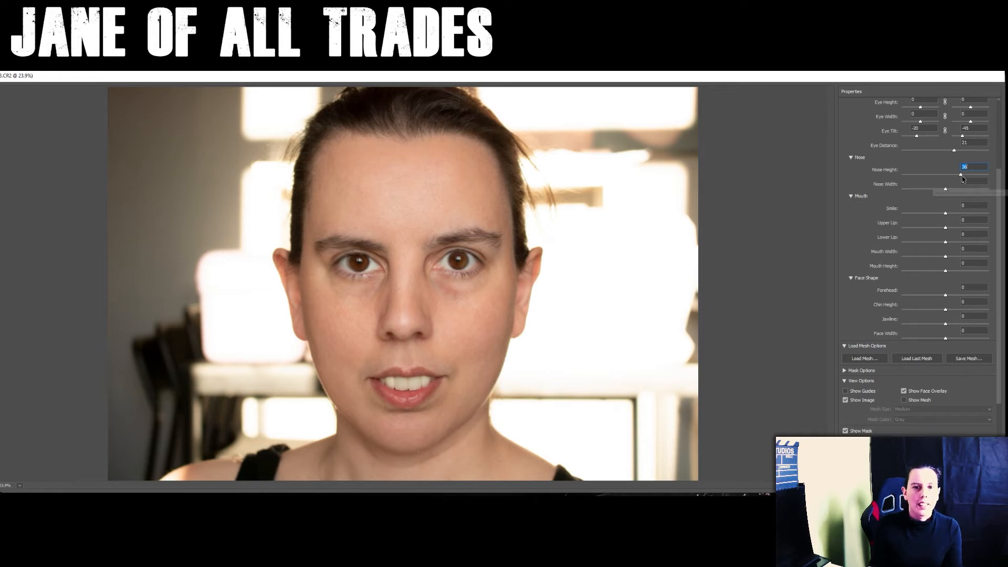
type("0")
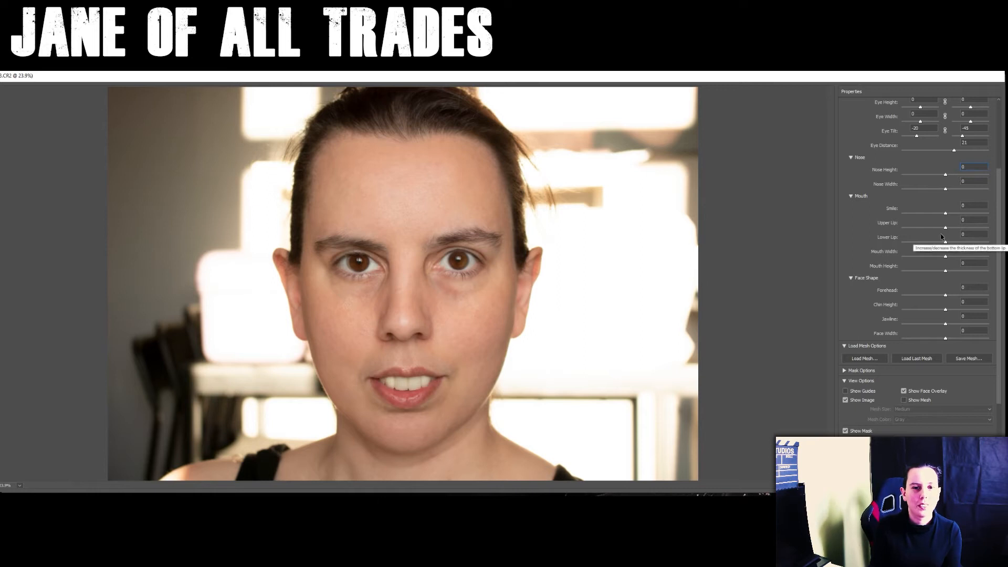
- Narrow the nose by setting the nose width to -50
left_click(946, 191)
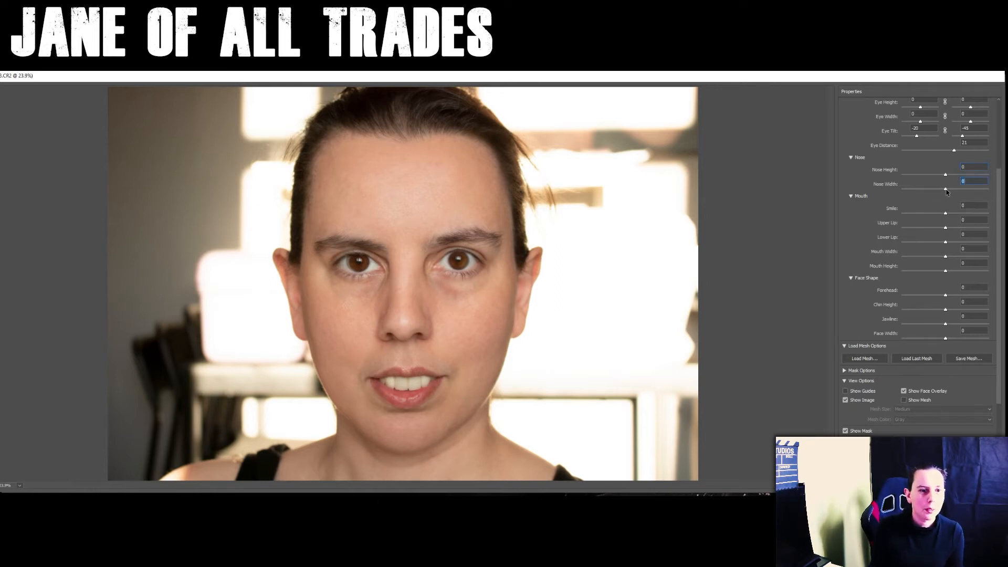
left_click_drag(941, 193, 925, 192)
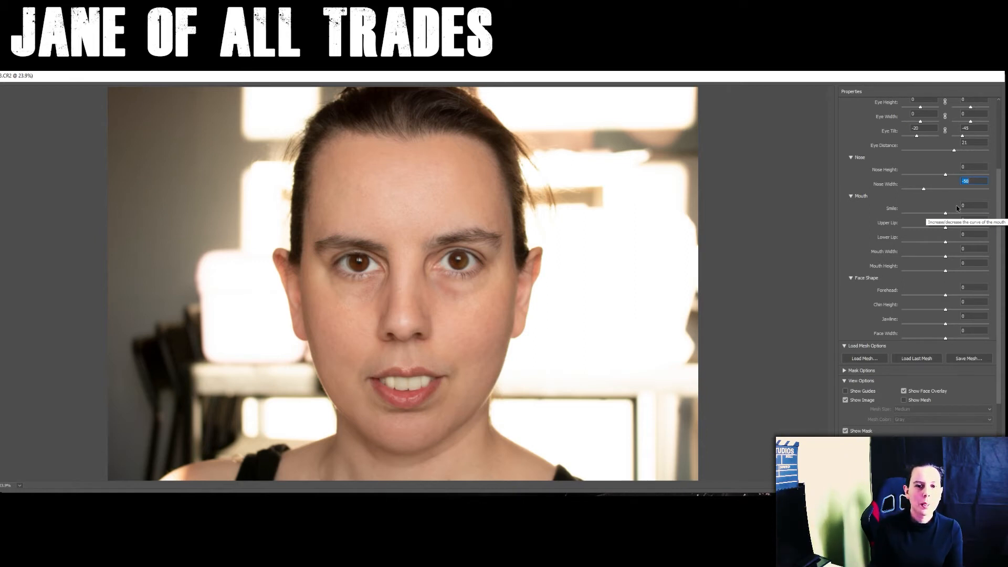
- Reshape the mouth with upper lip 7, lower lip 77, mouth width 13 and mouth height -24
mouse_move(945, 230)
left_mouse_down()
mouse_move(927, 231)
mouse_move(987, 236)
mouse_move(947, 238)
left_mouse_up()
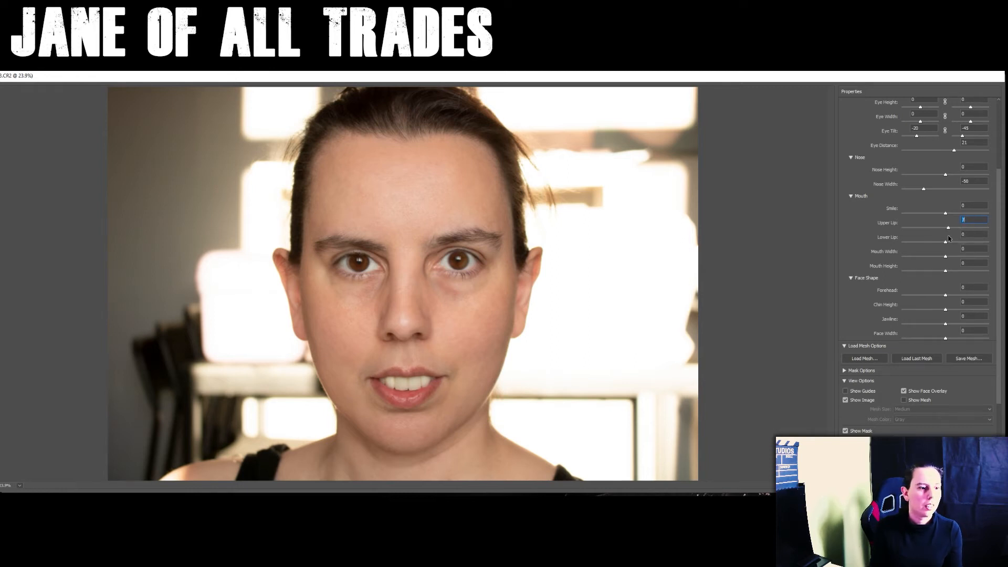
left_click_drag(946, 244, 965, 250)
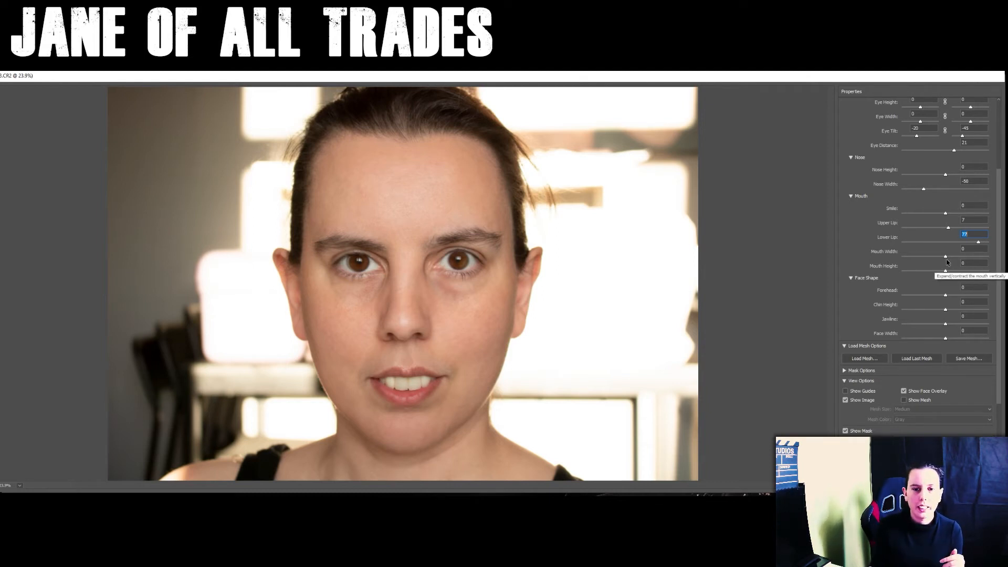
left_click_drag(947, 258, 970, 263)
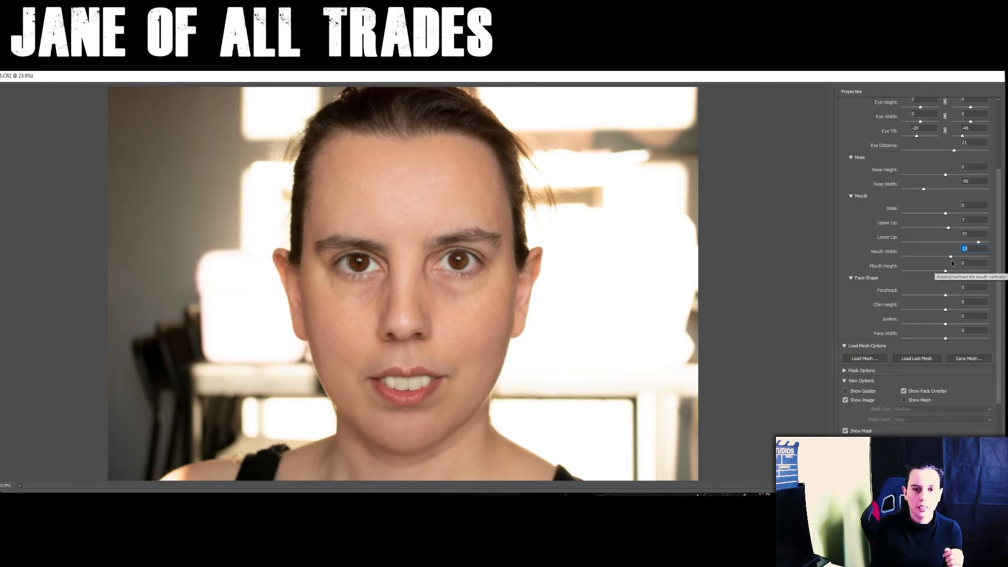
left_click_drag(946, 272, 896, 275)
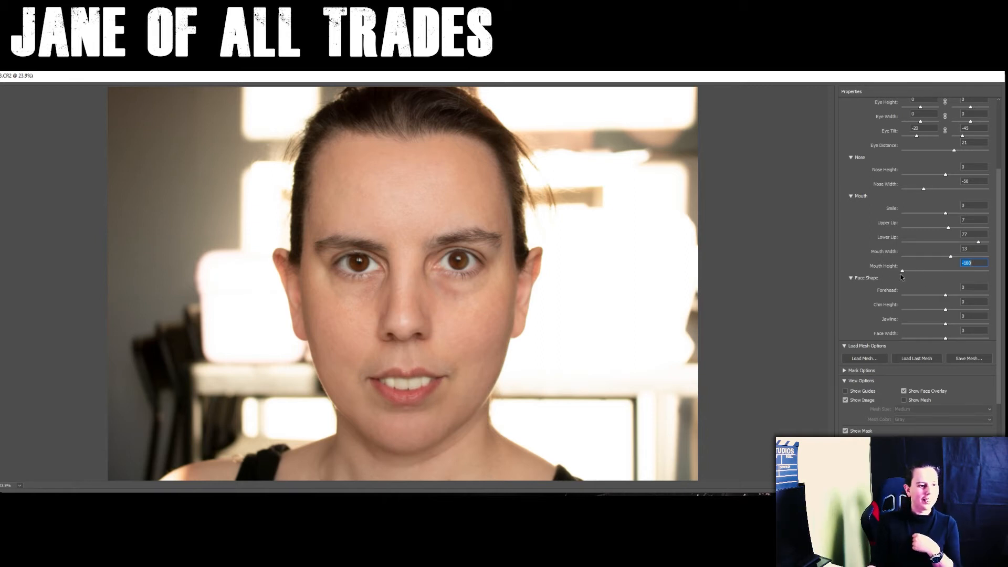
left_click_drag(903, 272, 935, 272)
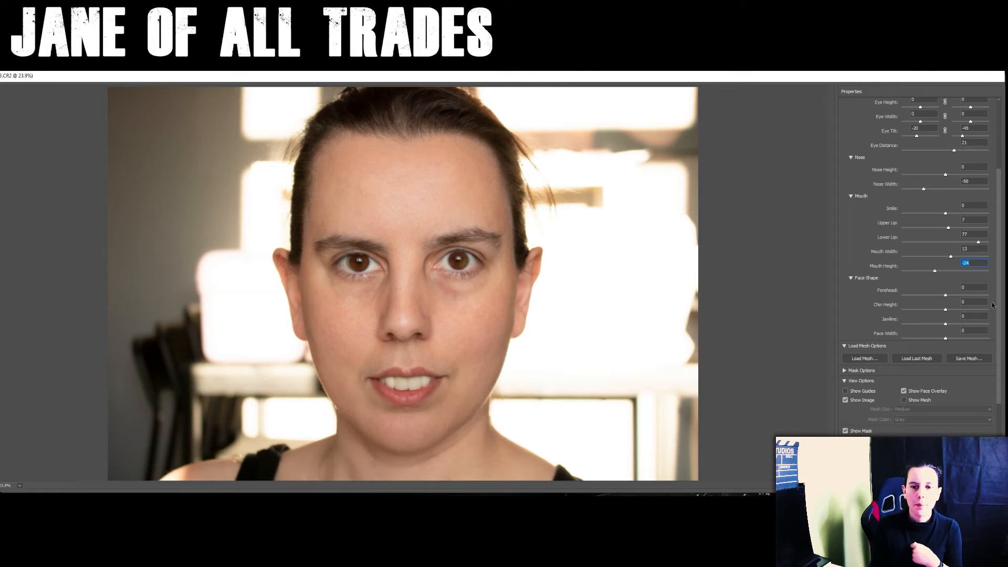
- Adjust the face shape by setting the forehead to -22 and the chin height to 8
scroll(1000, 298, "down", 5)
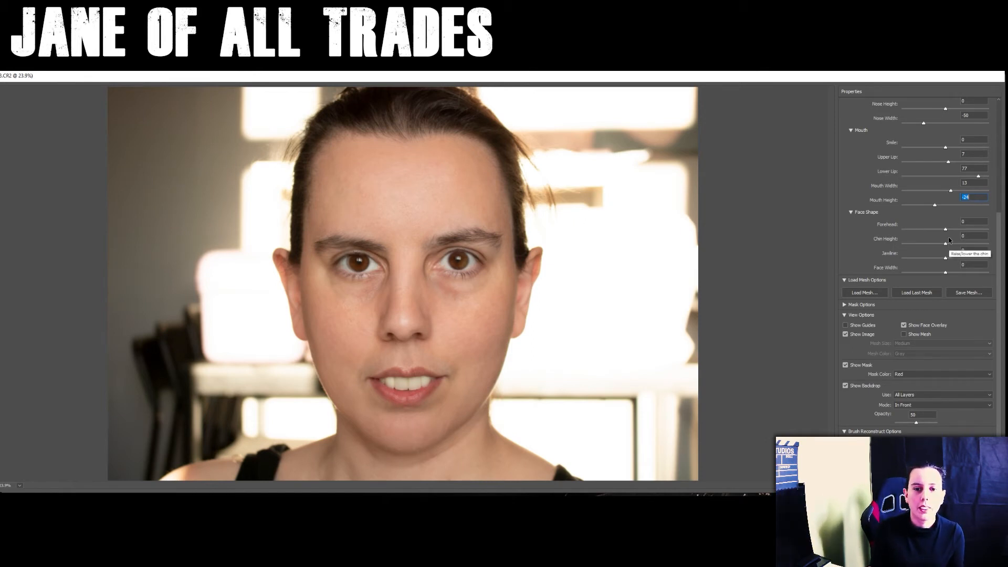
left_click_drag(946, 232, 936, 234)
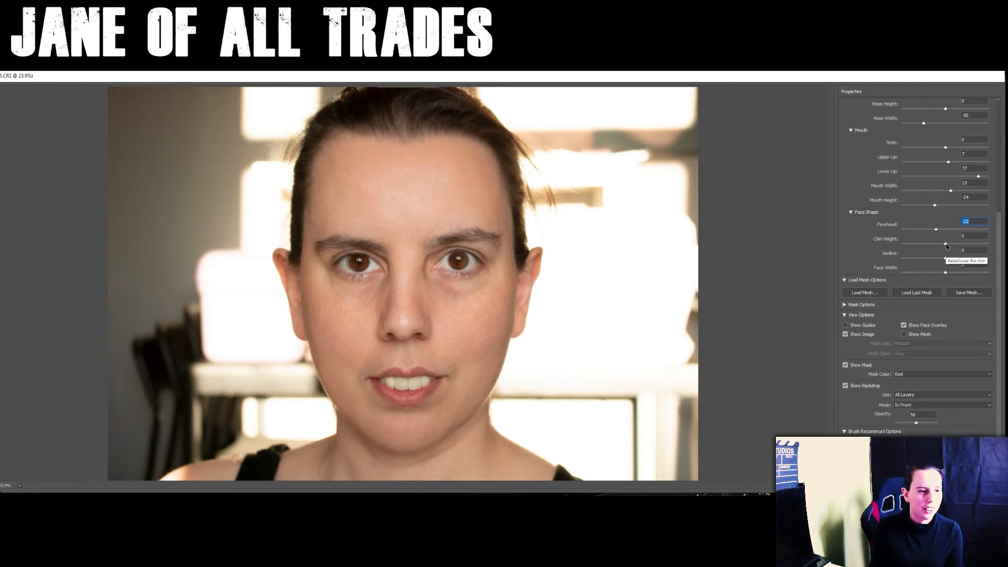
left_click(945, 245)
mouse_move(944, 245)
left_mouse_down()
mouse_move(961, 250)
mouse_move(940, 260)
left_mouse_up()
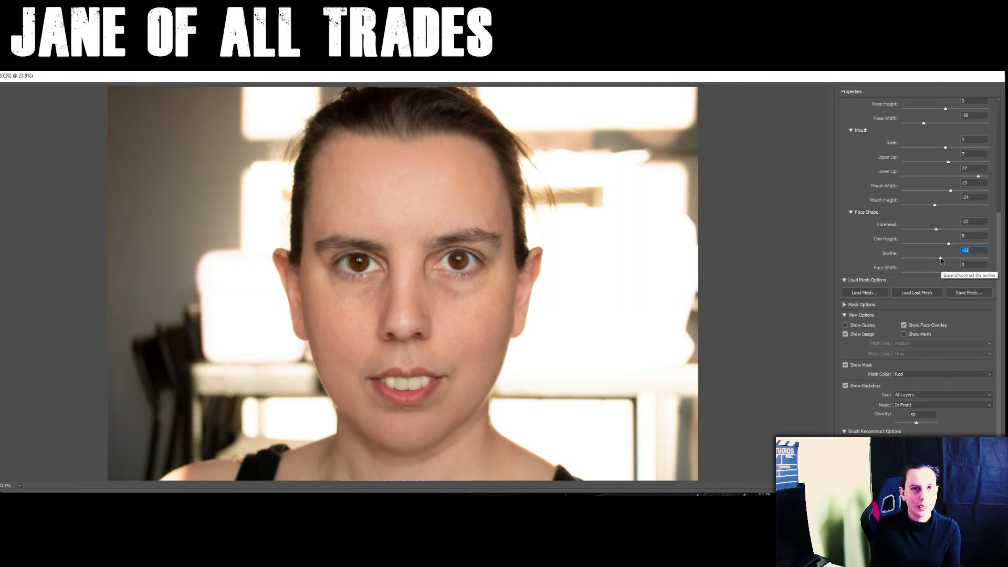
- Slim the lower face by setting the jawline to -13 and the face width to -8
left_click_drag(940, 260, 937, 261)
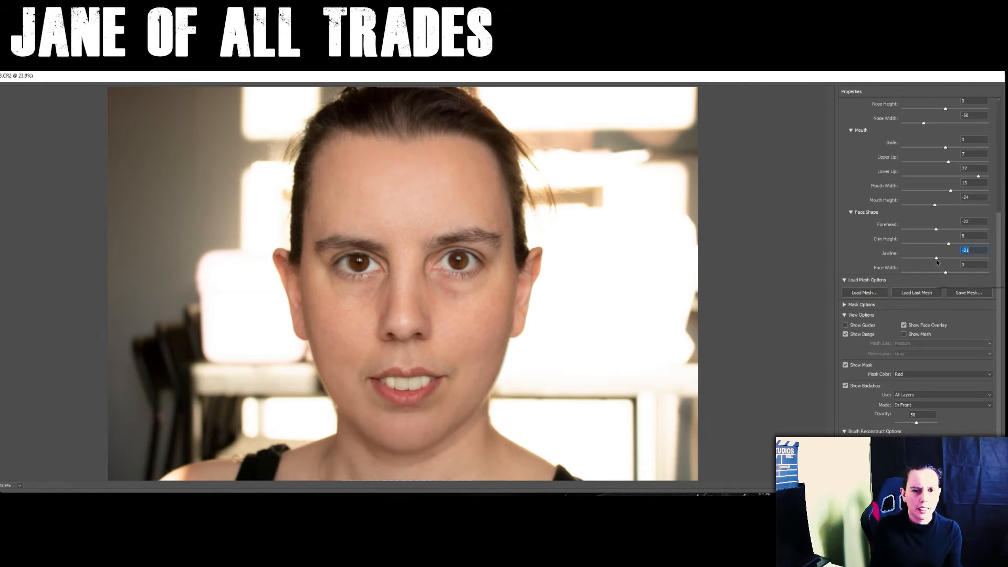
left_click_drag(935, 258, 942, 279)
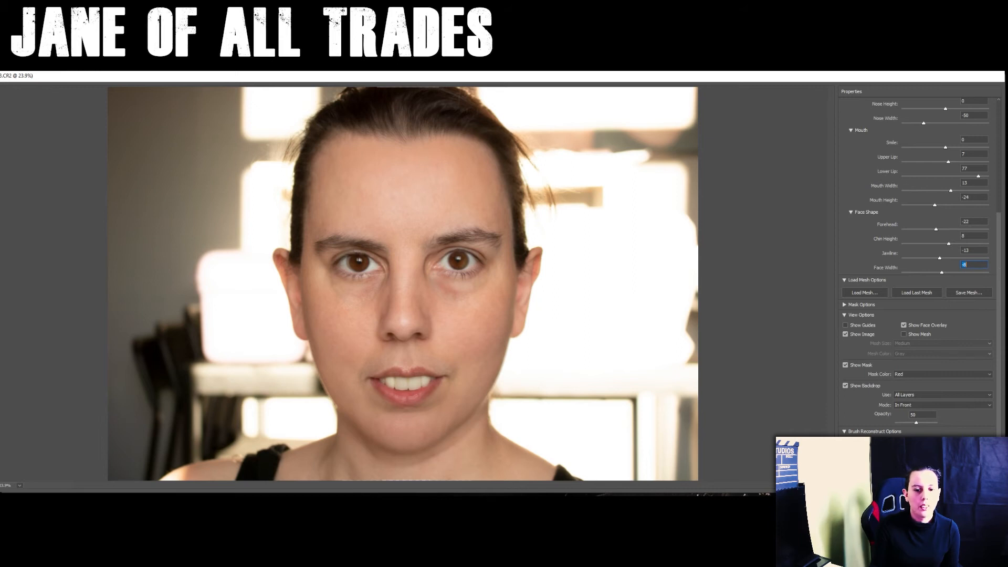
key("Return")
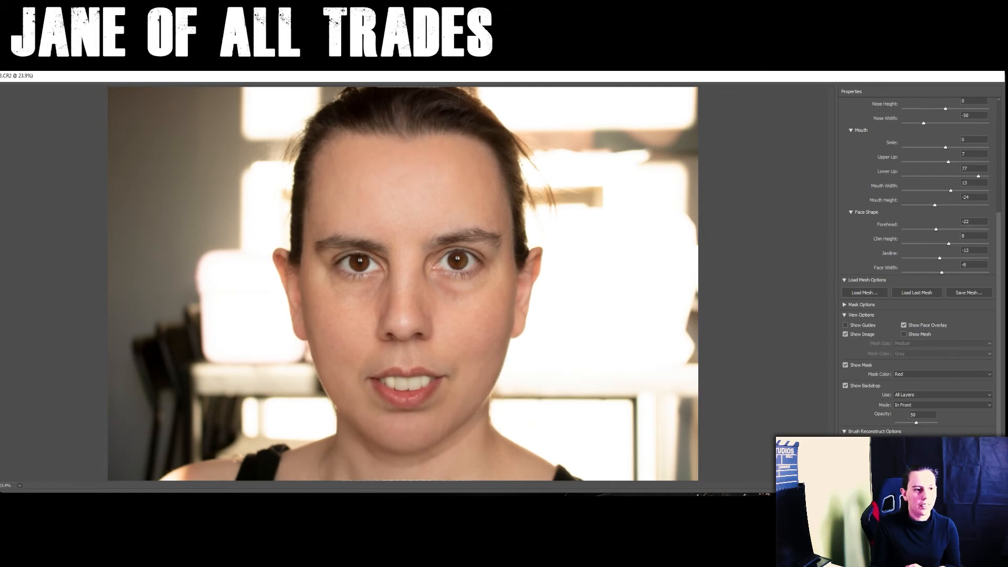
- Apply the Liquify reshaping to the duplicate layer and check the result across the whole face
key("Return")
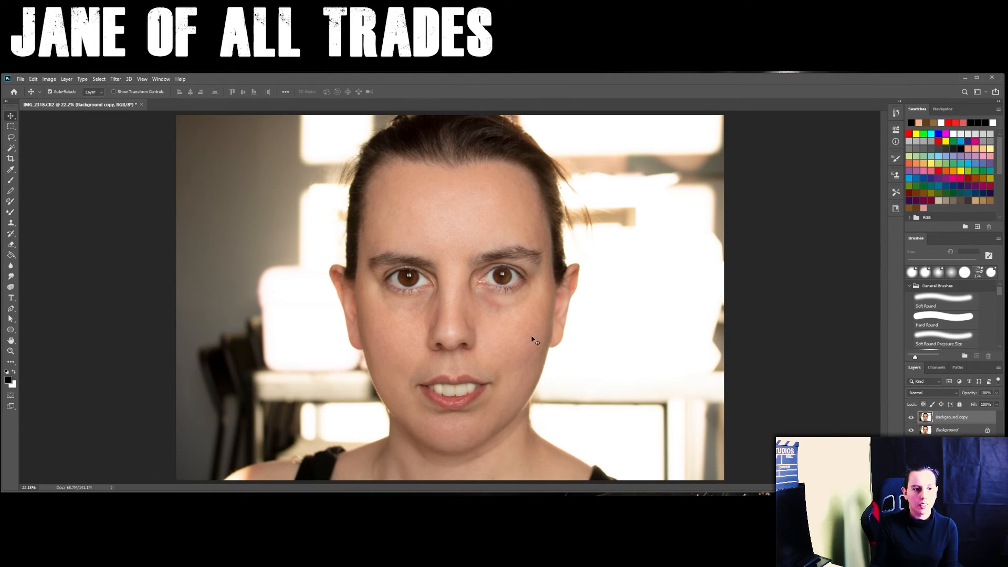
scroll(529, 338, "up", 2)
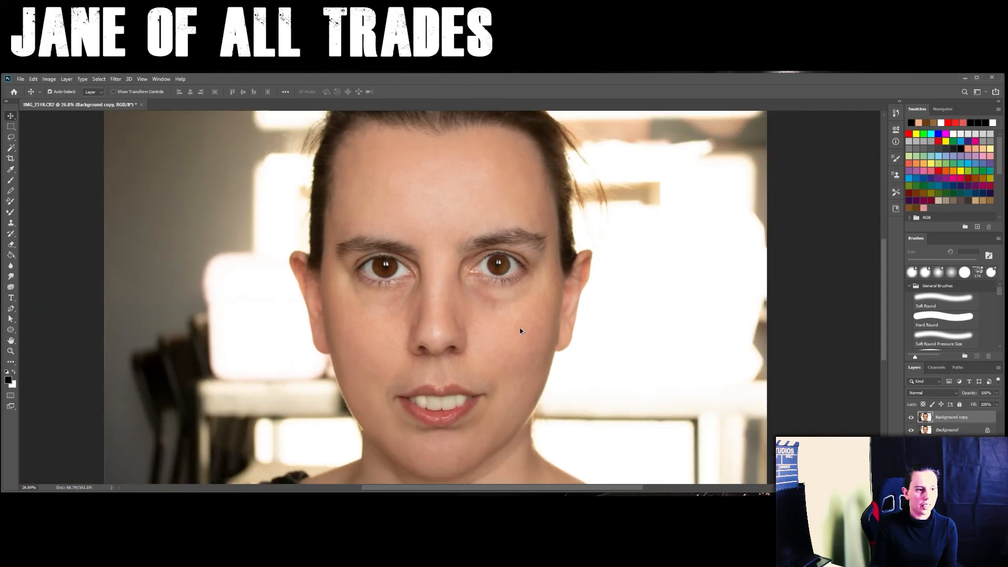
scroll(521, 331, "down", 1)
mouse_move(515, 338)
left_mouse_down()
mouse_move(580, 353)
mouse_move(627, 285)
mouse_move(522, 281)
mouse_move(524, 386)
mouse_move(524, 326)
left_mouse_up()
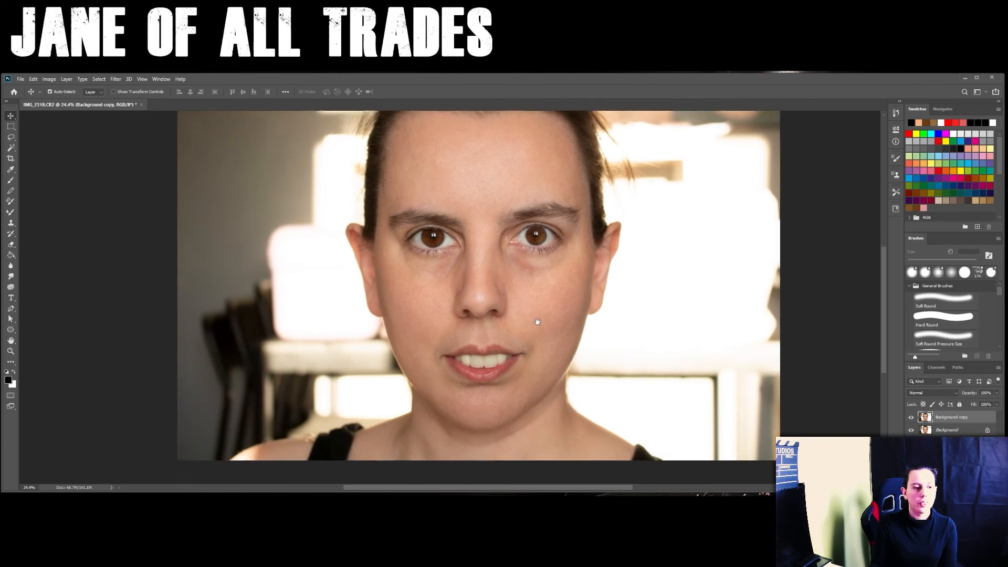
left_click_drag(536, 278, 537, 322)
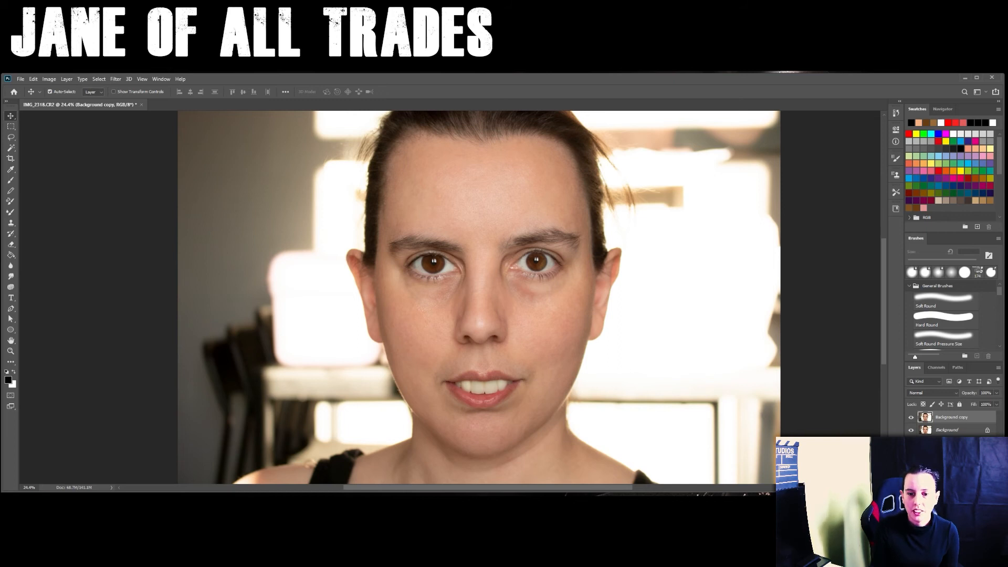
- Create a new empty layer and paint a peach skin tone over the face with a soft brush of about 243 px
key("ctrl+shift+alt+n")
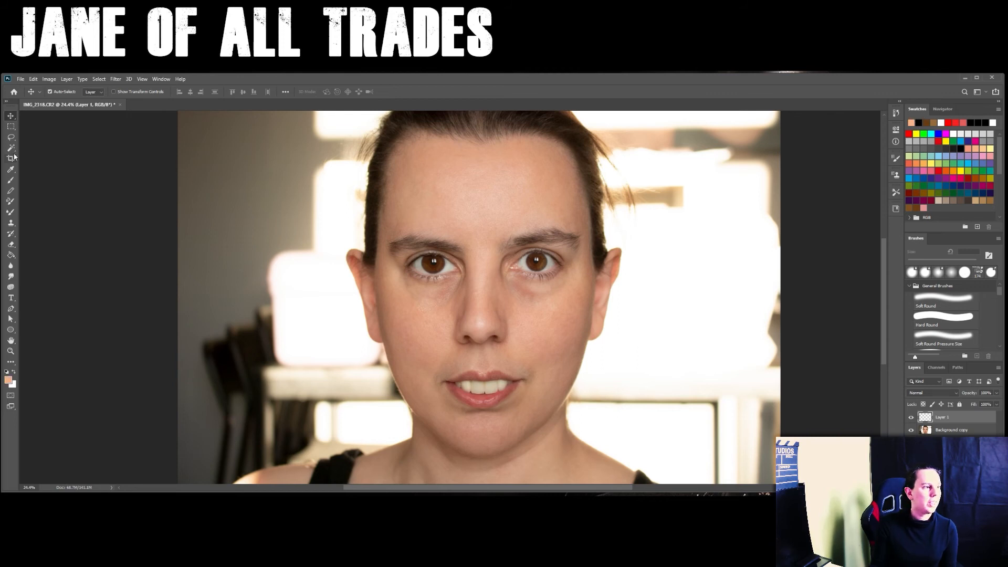
left_click(12, 181)
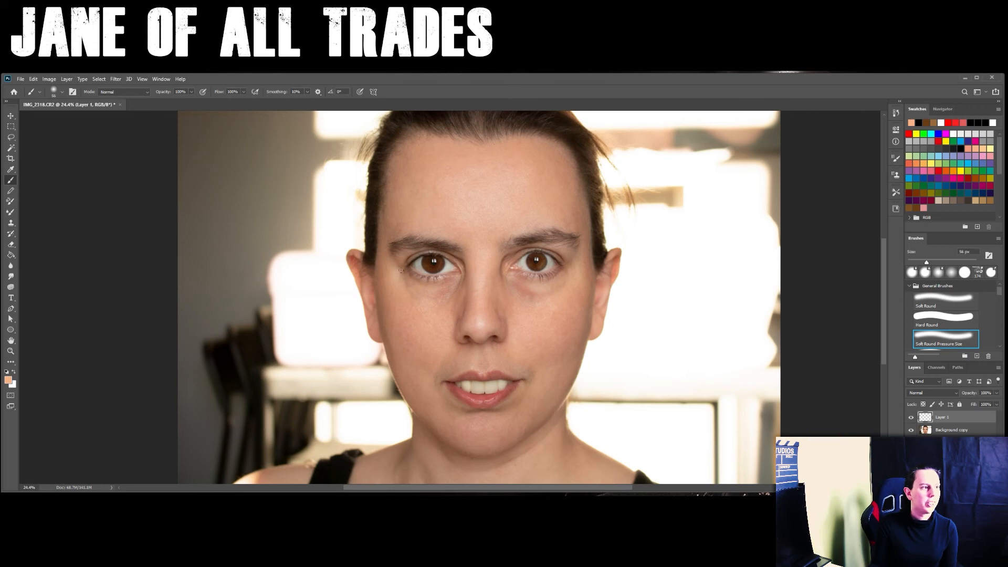
left_click(62, 92)
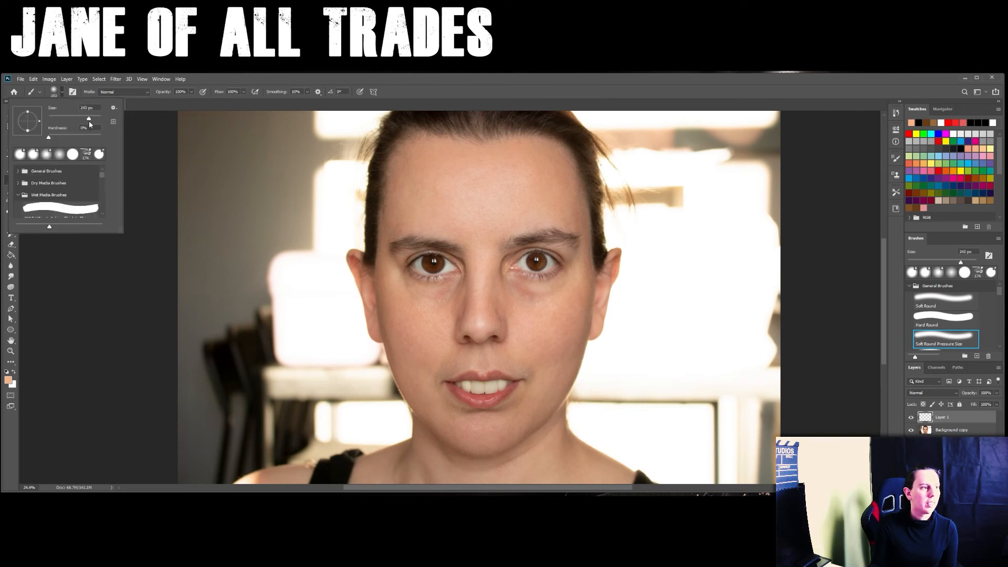
mouse_move(361, 184)
left_mouse_down()
mouse_move(435, 183)
mouse_move(457, 150)
mouse_move(420, 155)
mouse_move(570, 168)
mouse_move(460, 247)
mouse_move(477, 336)
mouse_move(551, 383)
mouse_move(512, 347)
mouse_move(452, 357)
mouse_move(504, 367)
mouse_move(417, 319)
mouse_move(378, 249)
left_mouse_up()
- Enlarge the brush to 5000 px and cover the rest of the portrait with the peach skin tone on Layer 1
left_click(62, 93)
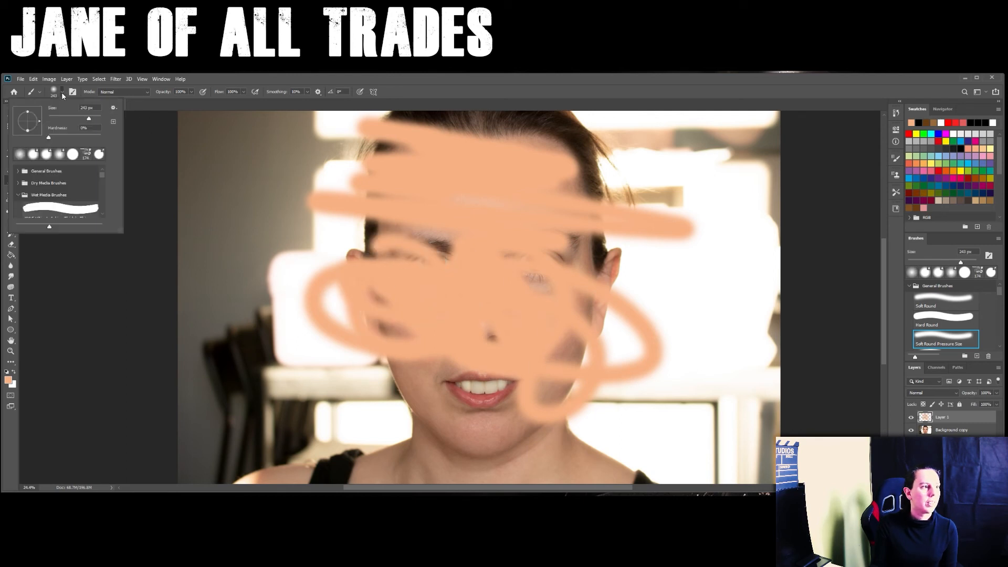
left_click_drag(93, 119, 102, 120)
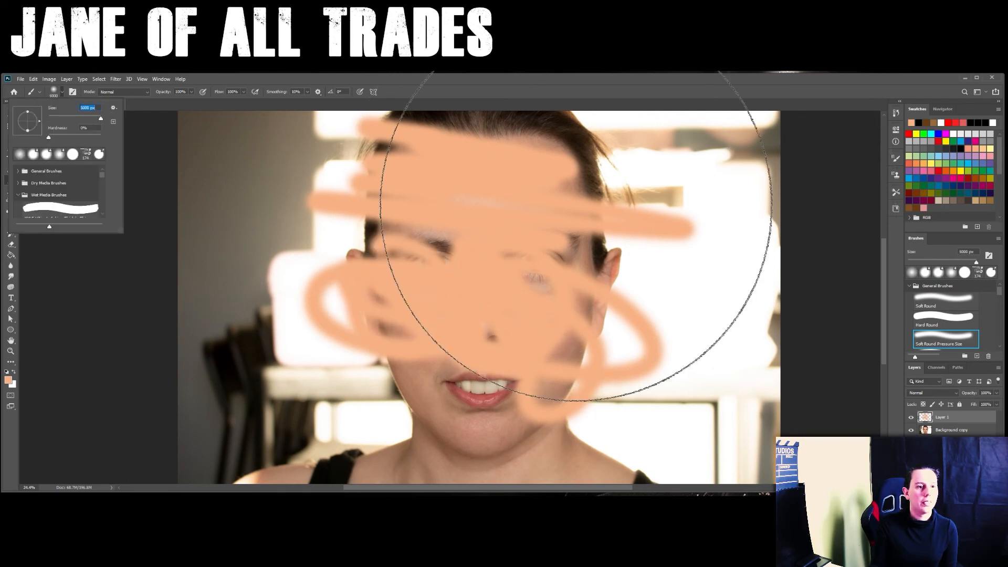
left_click(572, 212)
mouse_move(431, 283)
left_mouse_down()
mouse_move(525, 297)
mouse_move(459, 347)
mouse_move(461, 365)
mouse_move(565, 346)
left_mouse_up()
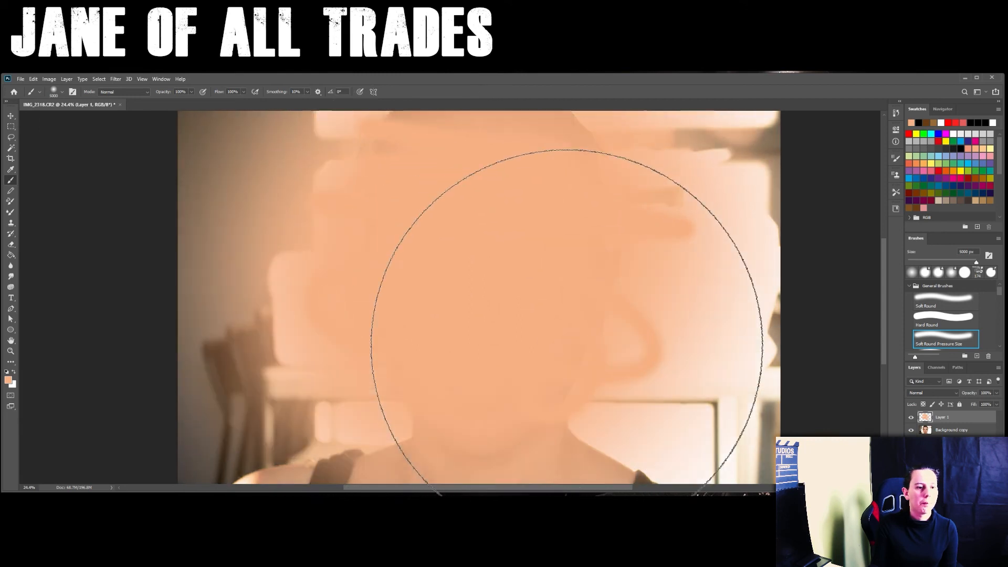
mouse_move(493, 398)
left_mouse_down()
mouse_move(347, 419)
mouse_move(466, 420)
mouse_move(486, 311)
mouse_move(524, 280)
mouse_move(470, 273)
mouse_move(184, 149)
mouse_move(94, 123)
left_mouse_up()
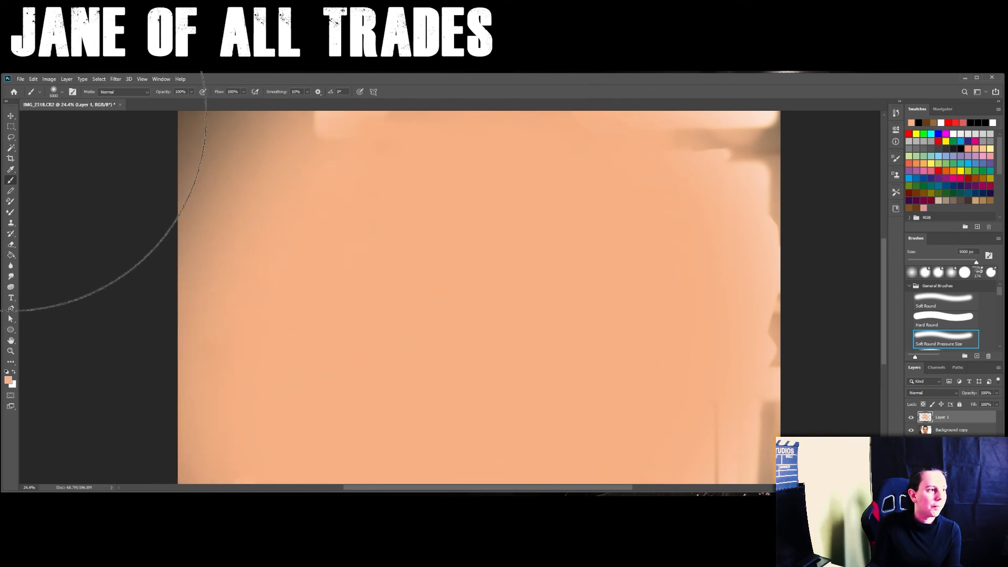
left_click(11, 116)
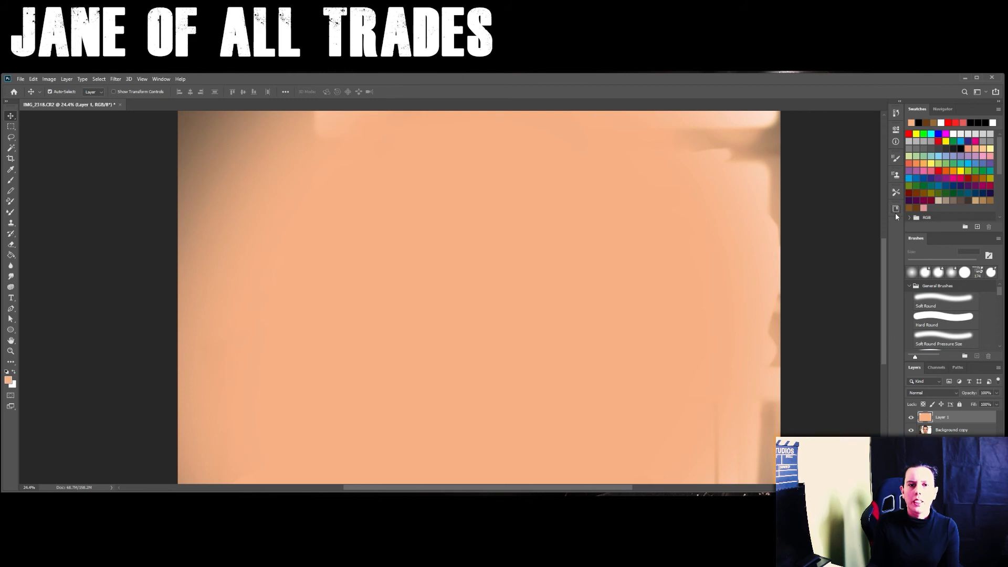
left_click(896, 115)
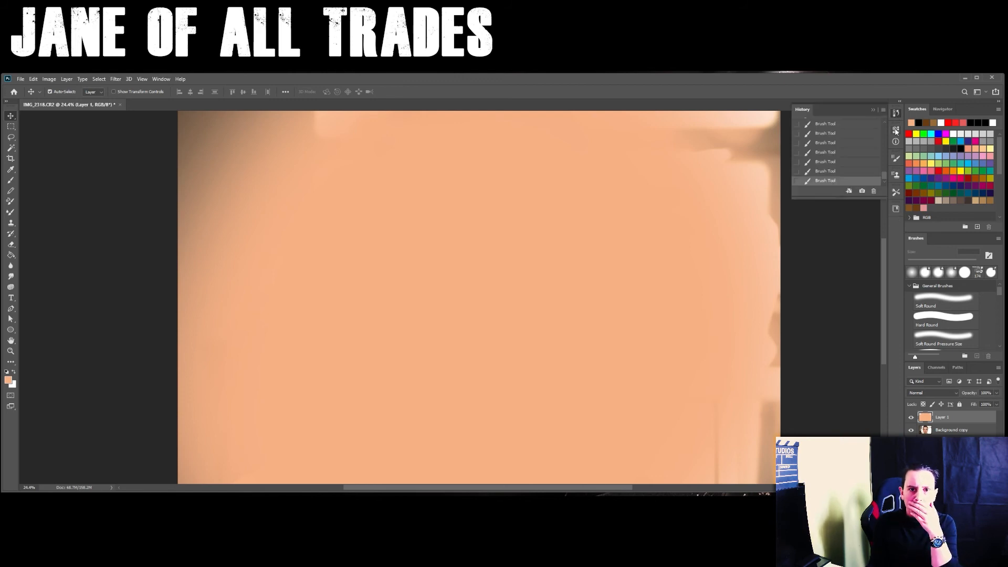
left_click(896, 131)
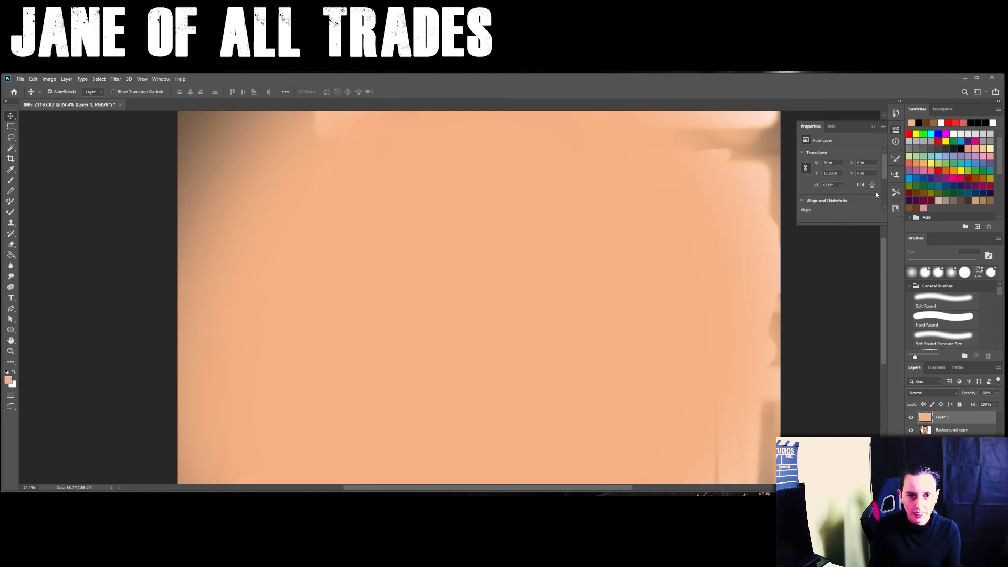
left_click(801, 202)
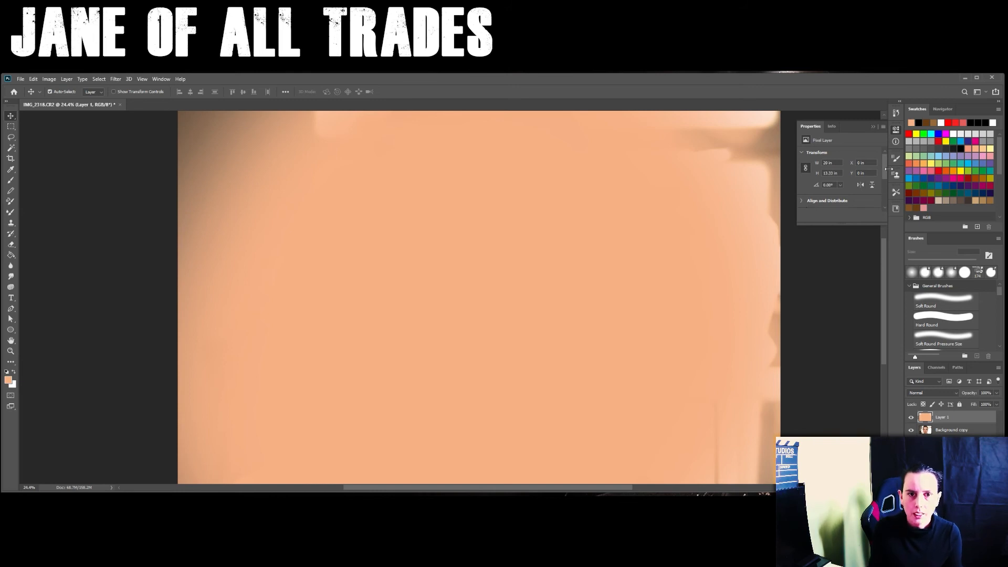
mouse_move(886, 163)
left_mouse_down()
mouse_move(881, 193)
mouse_move(880, 153)
left_mouse_up()
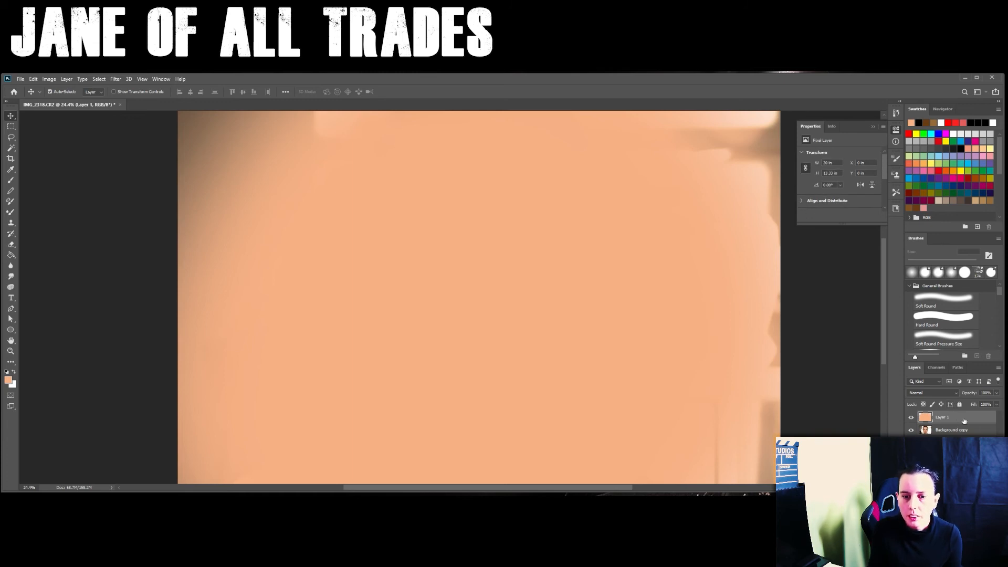
- Lower the fill of the peach Layer 1 to 11% so it only tints the portrait
left_click(997, 405)
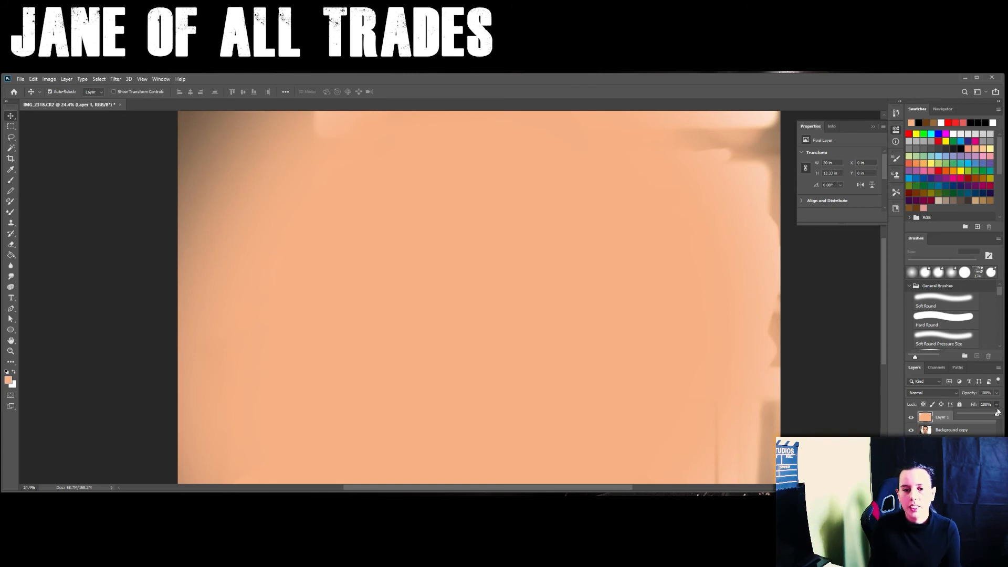
left_click_drag(988, 416, 967, 416)
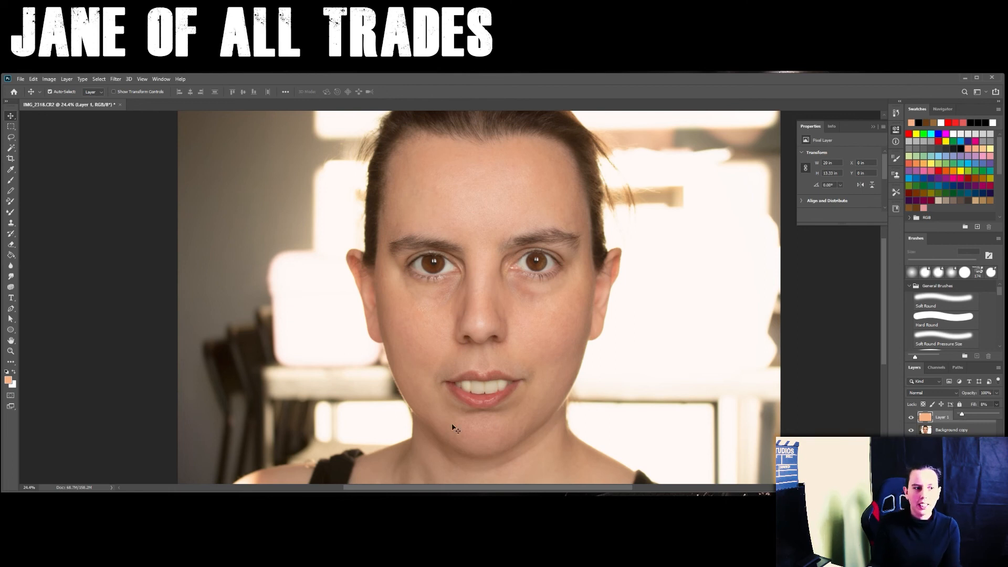
left_click_drag(963, 416, 963, 416)
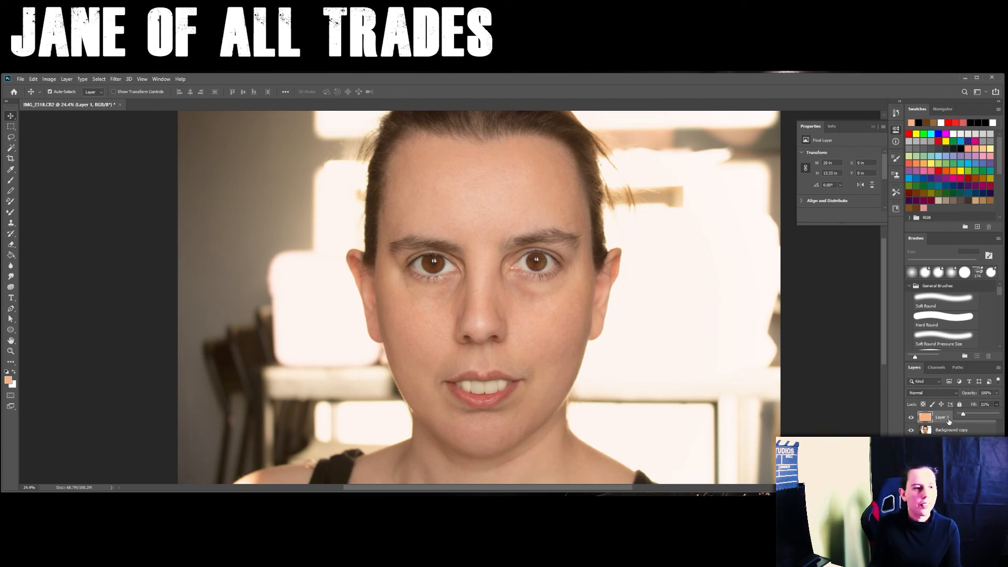
- Erase the peach tint from the iris of the eye on the picture's left using a 25 px Eraser
left_click(12, 243)
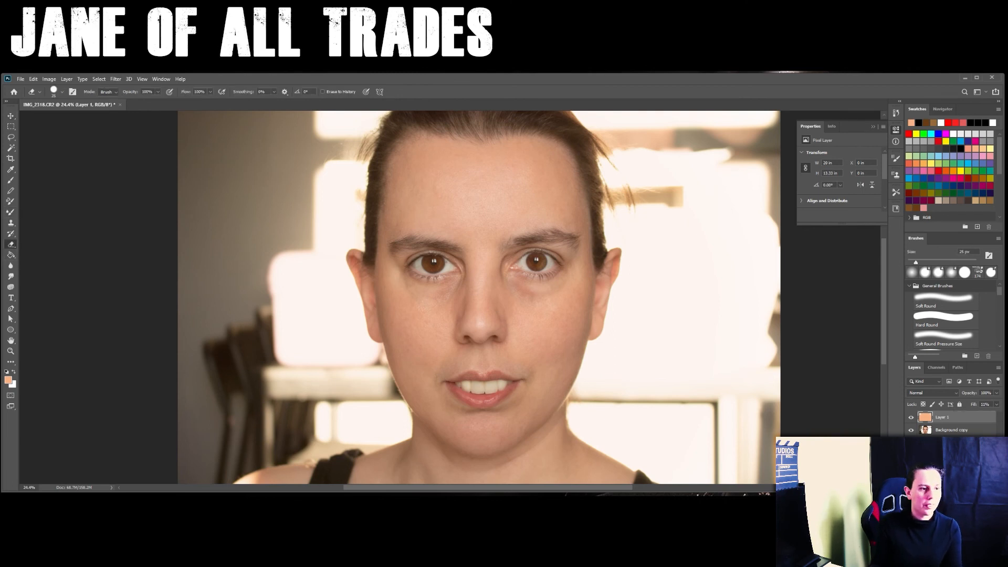
scroll(439, 268, "up", 5)
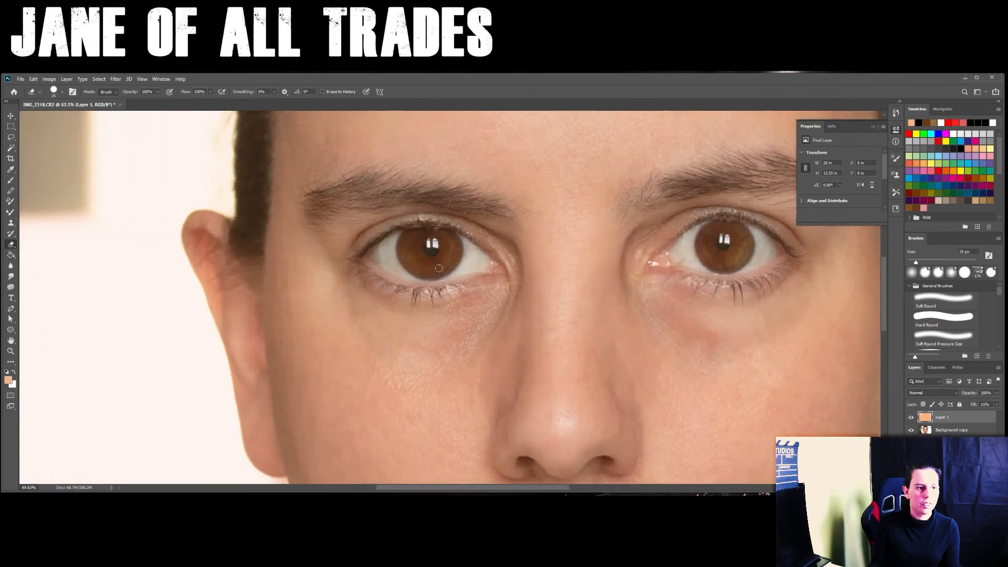
scroll(439, 268, "up", 3)
mouse_move(440, 222)
left_mouse_down()
mouse_move(418, 217)
mouse_move(427, 224)
mouse_move(431, 209)
mouse_move(386, 210)
left_mouse_up()
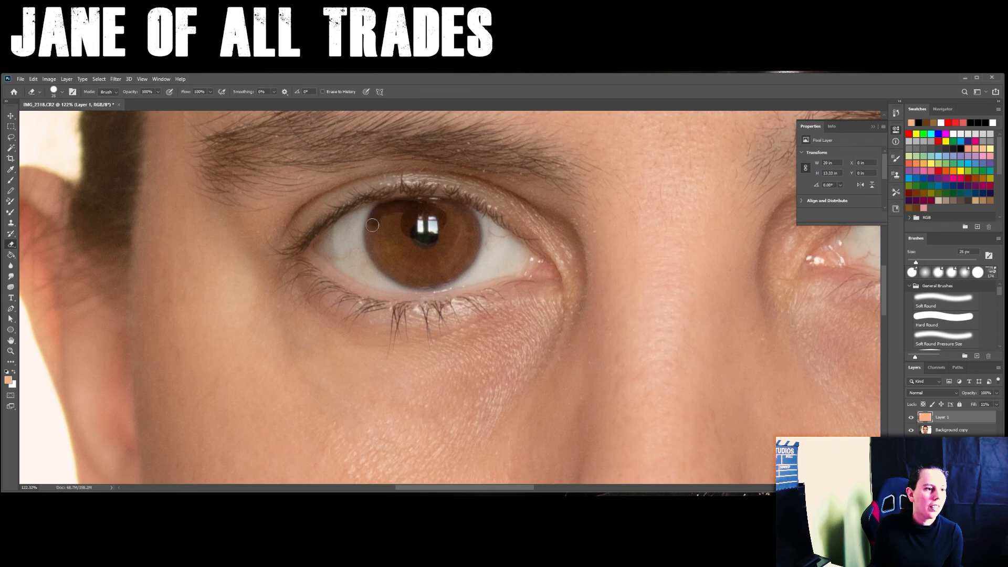
left_click_drag(390, 266, 409, 279)
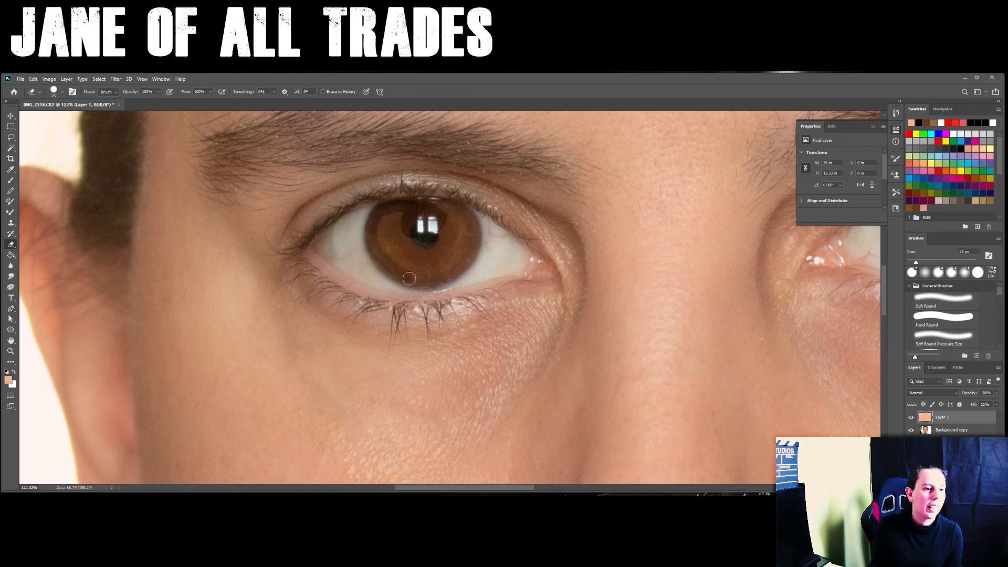
mouse_move(374, 243)
left_mouse_down()
mouse_move(401, 217)
mouse_move(387, 220)
mouse_move(396, 230)
mouse_move(386, 246)
mouse_move(414, 242)
mouse_move(420, 258)
mouse_move(409, 270)
mouse_move(430, 255)
left_mouse_up()
mouse_move(407, 205)
left_mouse_down()
mouse_move(470, 215)
mouse_move(475, 244)
mouse_move(458, 268)
mouse_move(426, 281)
left_mouse_up()
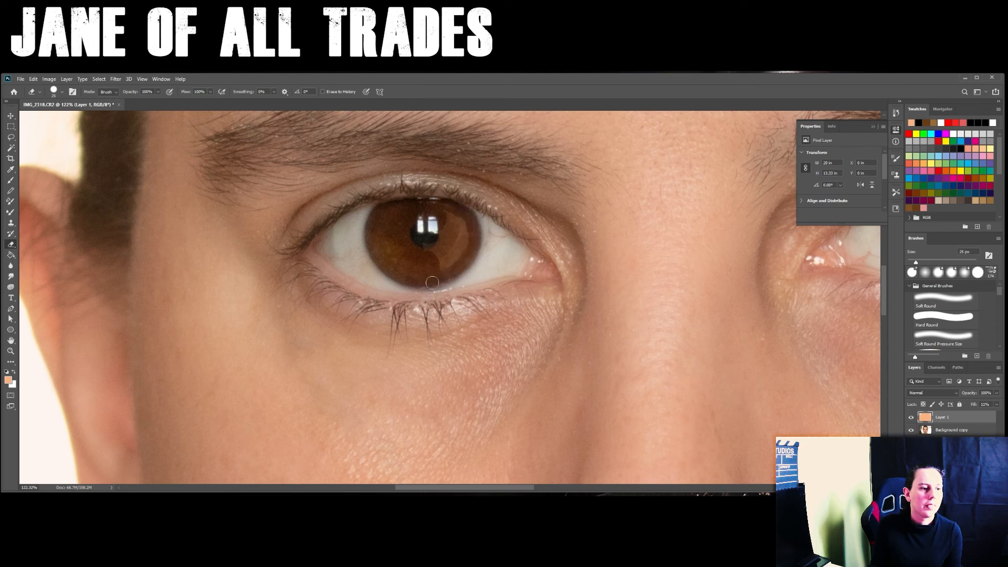
mouse_move(464, 235)
left_mouse_down()
mouse_move(452, 264)
mouse_move(423, 249)
mouse_move(443, 217)
left_mouse_up()
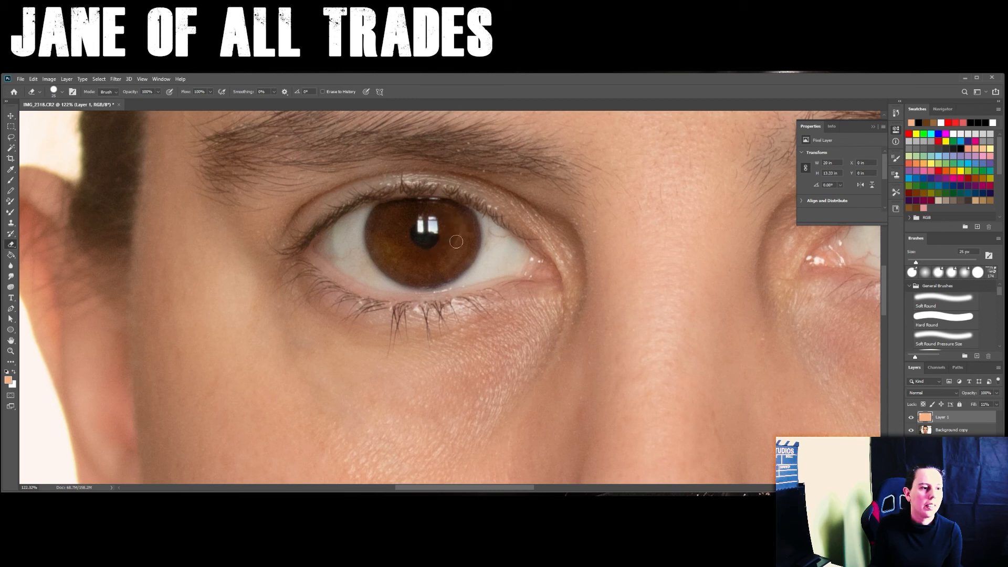
- Erase the peach tint from the iris of the eye on the picture's right with the same 25 px Eraser
scroll(434, 273, "down", 6)
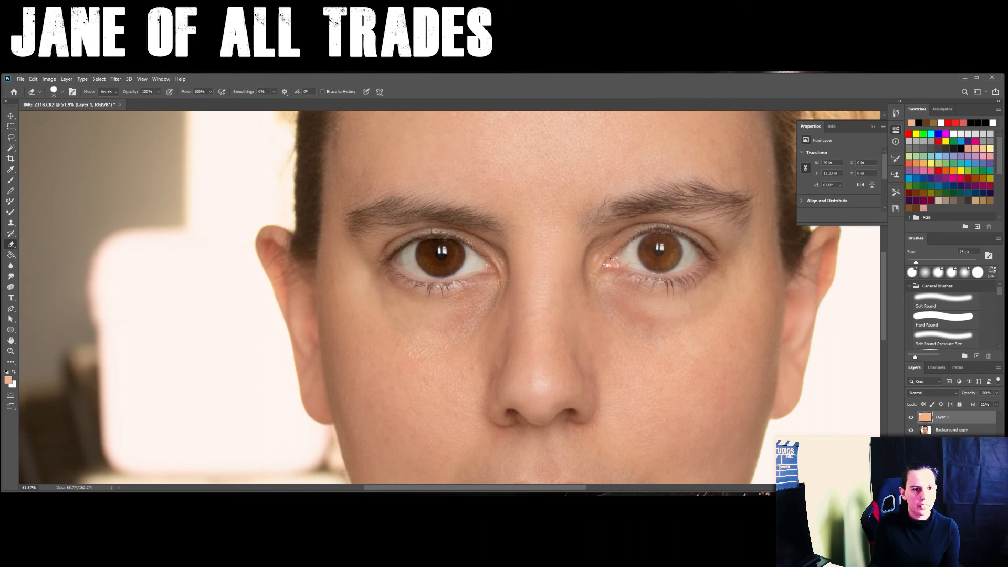
scroll(669, 260, "up", 3)
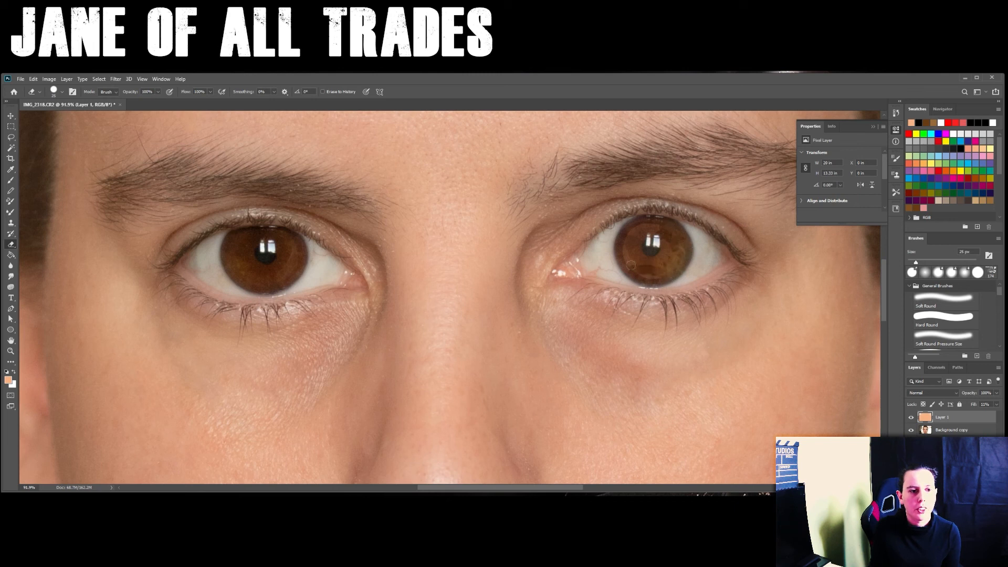
left_click_drag(649, 271, 664, 259)
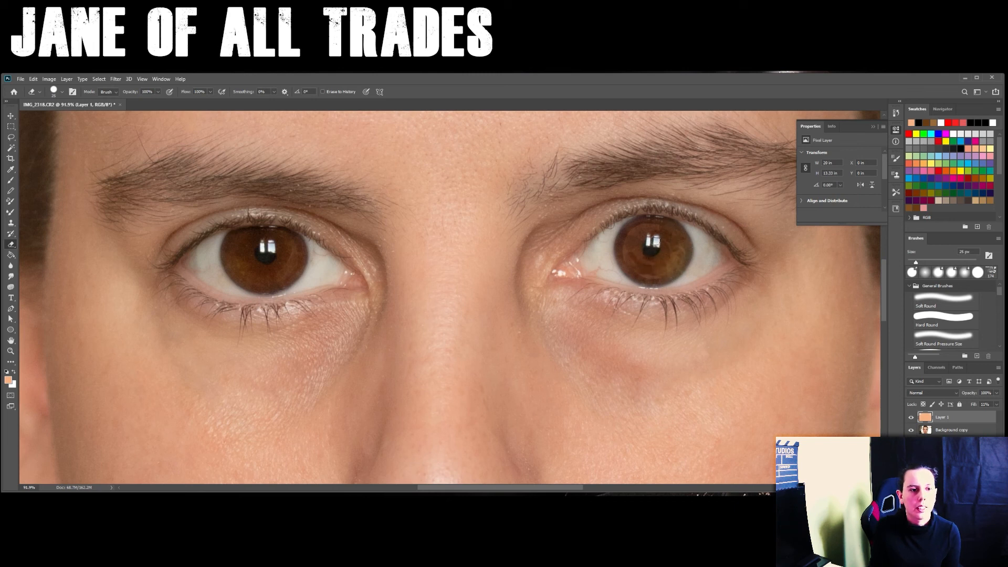
left_click_drag(639, 227, 628, 246)
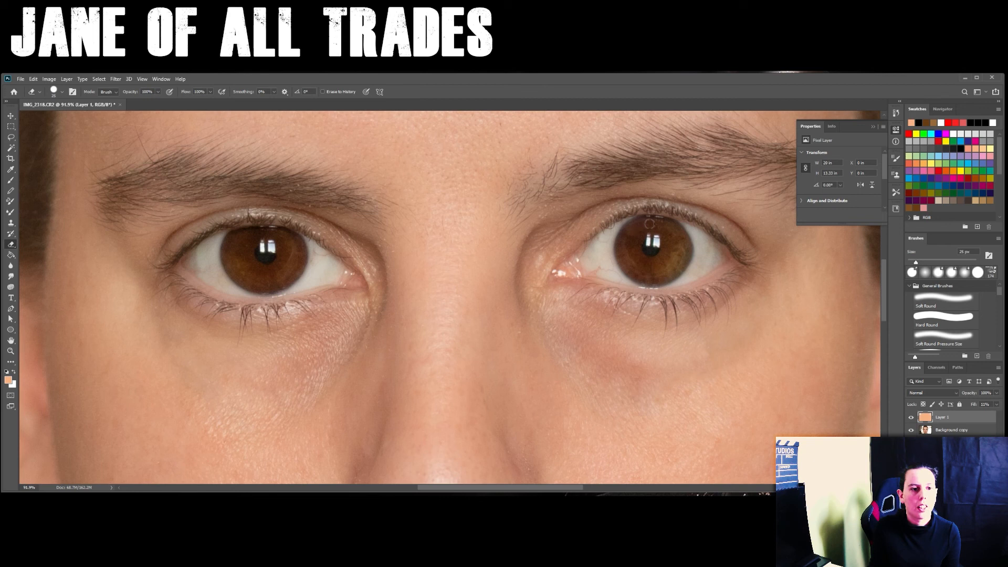
- Erase the peach tint from the lower lip up to the mouth's corner on the picture's left
scroll(543, 275, "down", 6)
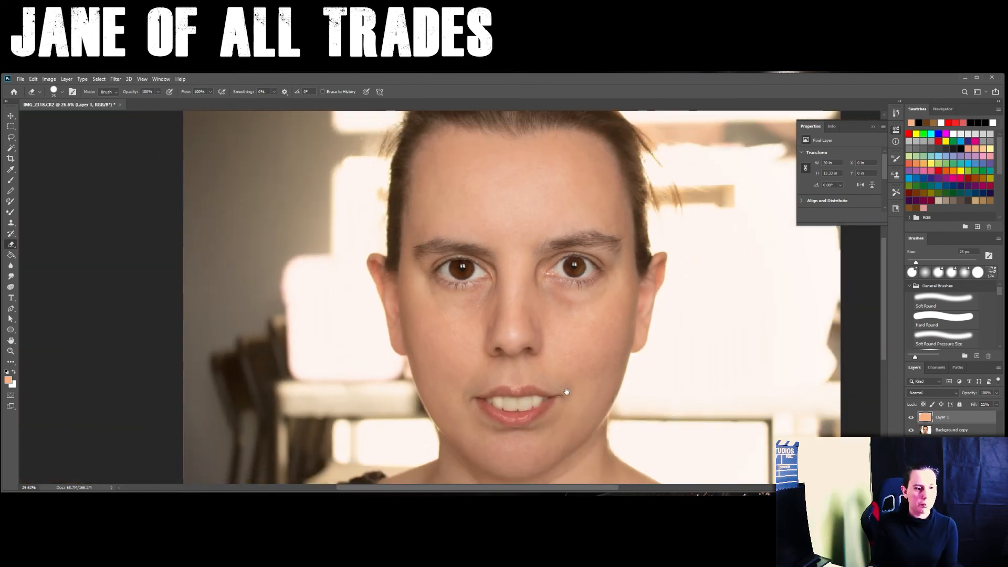
left_click_drag(567, 391, 549, 302)
scroll(514, 336, "up", 6)
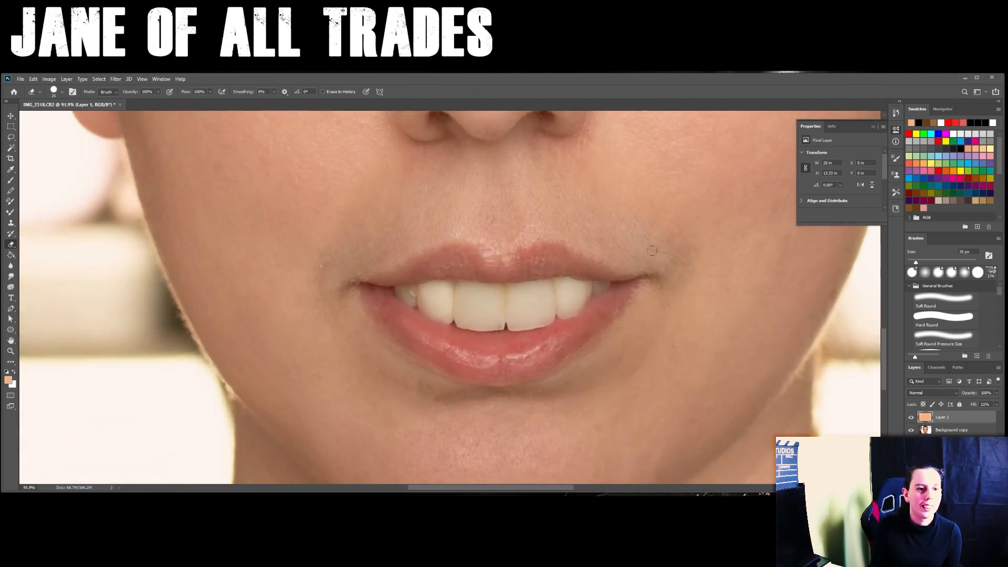
left_click(521, 349)
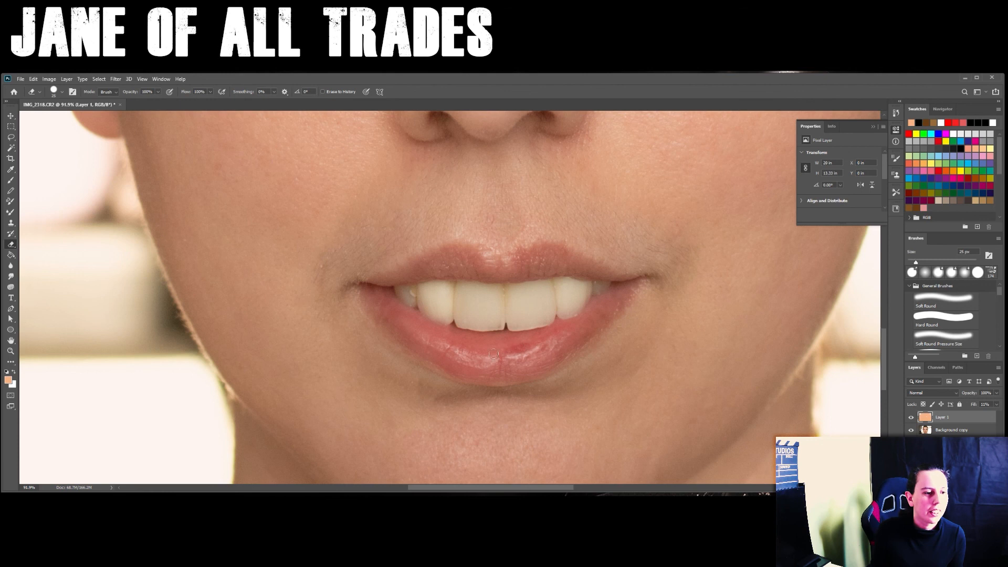
mouse_move(484, 335)
left_mouse_down()
mouse_move(414, 319)
mouse_move(379, 293)
left_mouse_up()
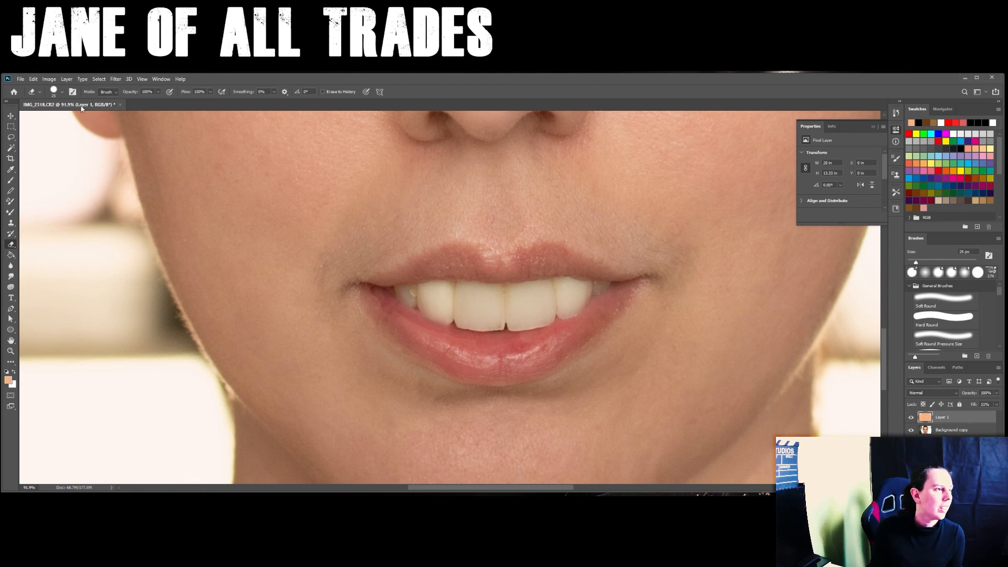
- Erase the peach tint from the upper lip and the rest of the lips with a 25 px Soft Round Pressure Size eraser
left_click(62, 93)
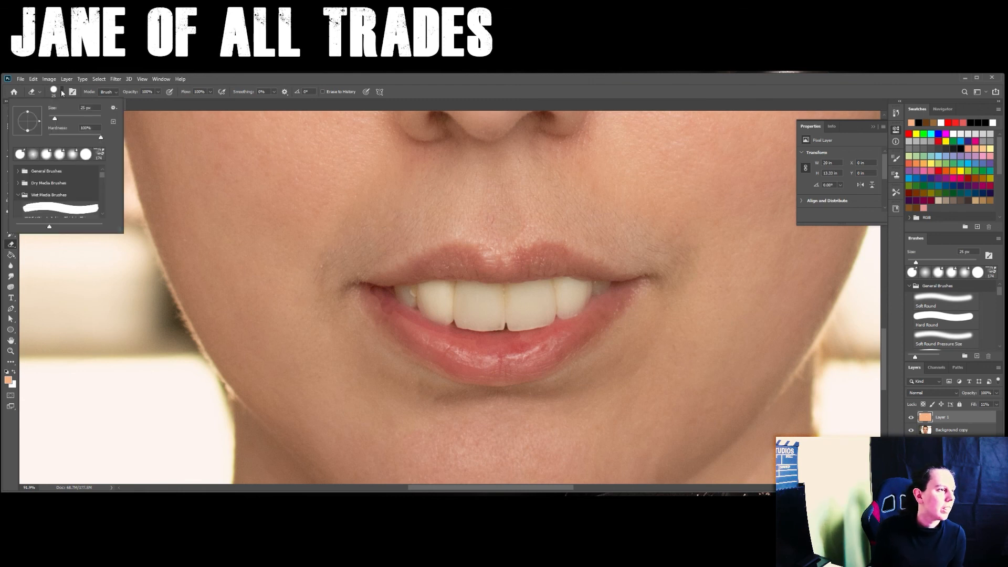
left_click(31, 156)
left_click(407, 330)
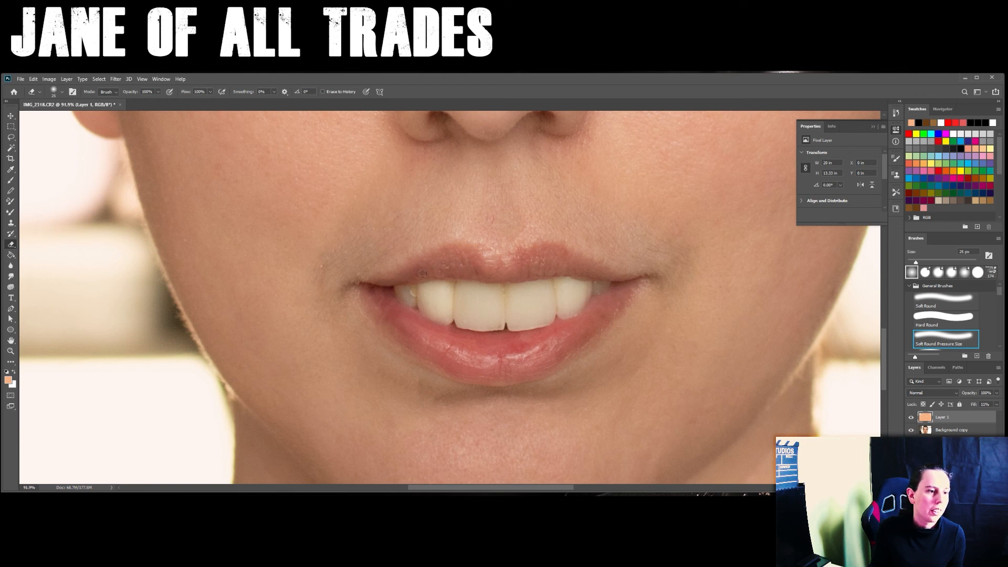
mouse_move(476, 271)
left_mouse_down()
mouse_move(553, 259)
mouse_move(593, 275)
mouse_move(529, 273)
left_mouse_up()
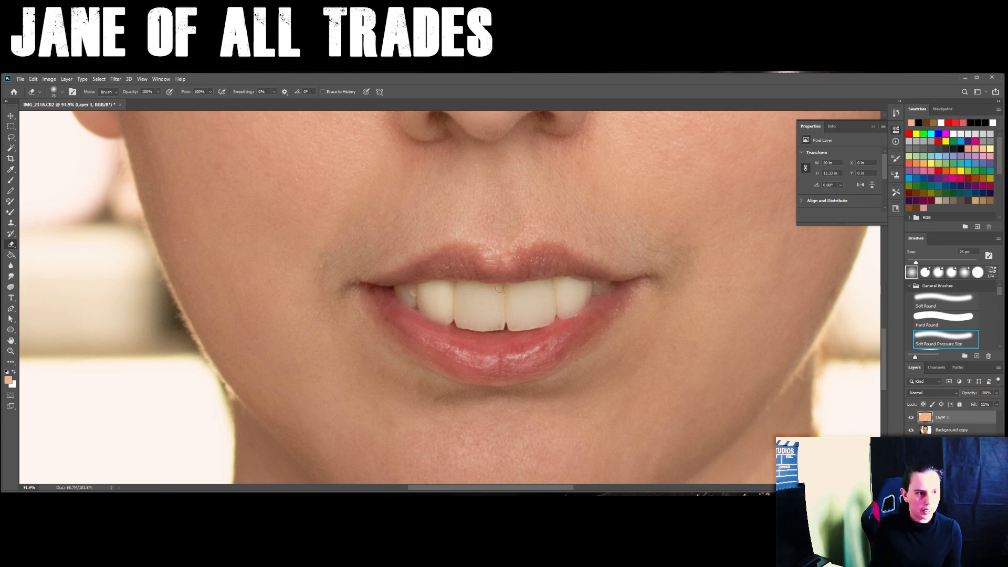
- Switch to the Photos window with the original IMG_2318.CR2, shrink it and place it beside the retouched face for comparison
scroll(569, 287, "down", 3)
scroll(570, 287, "down", 3)
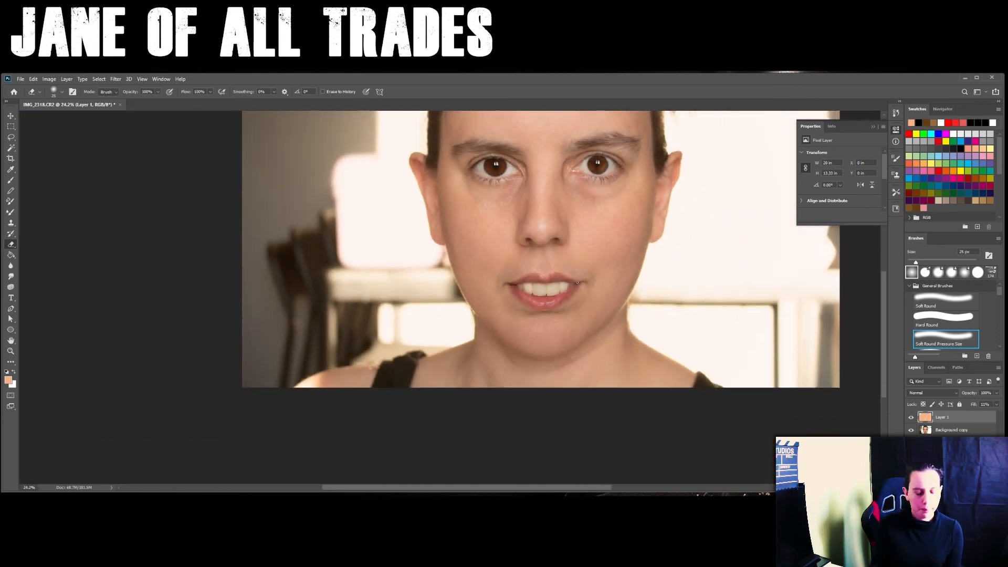
mouse_move(577, 228)
left_mouse_down()
mouse_move(550, 330)
mouse_move(533, 300)
left_mouse_up()
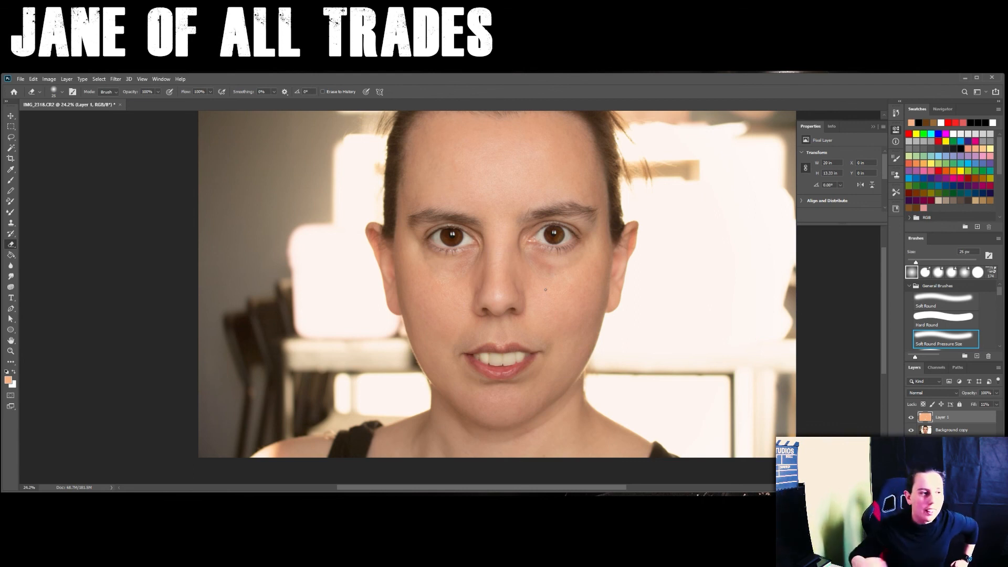
key("alt+Tab")
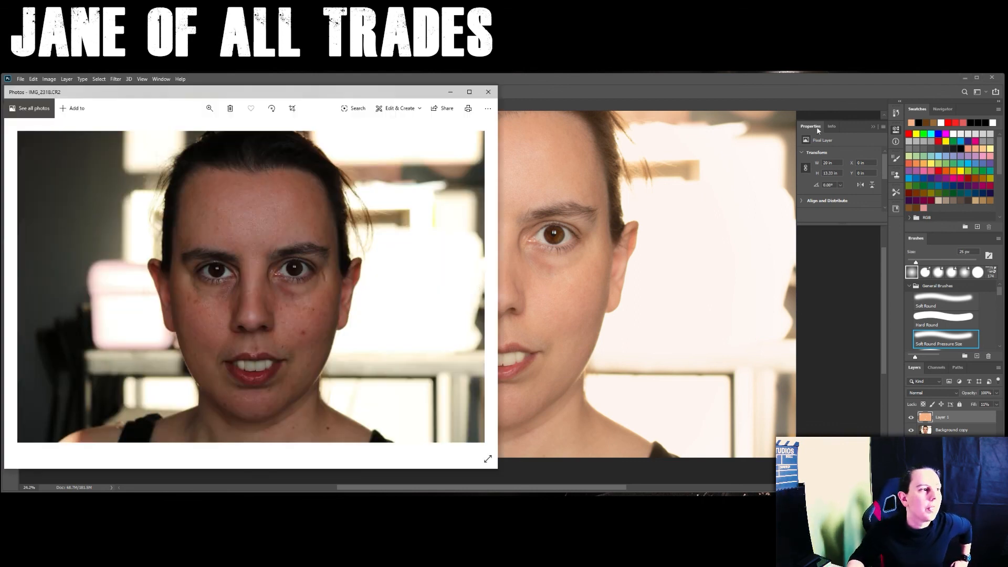
left_click_drag(356, 94, 329, 90)
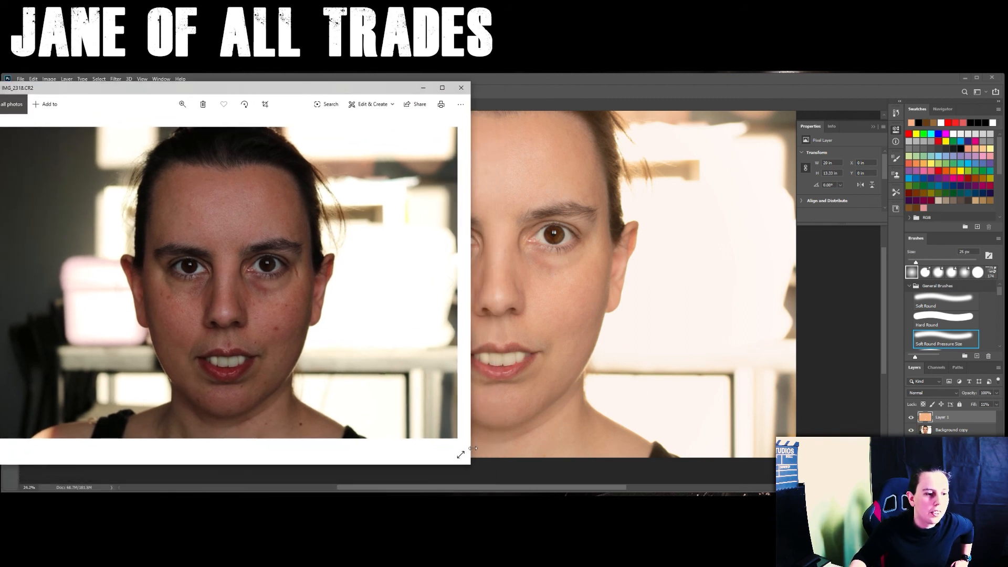
left_click_drag(470, 464, 351, 384)
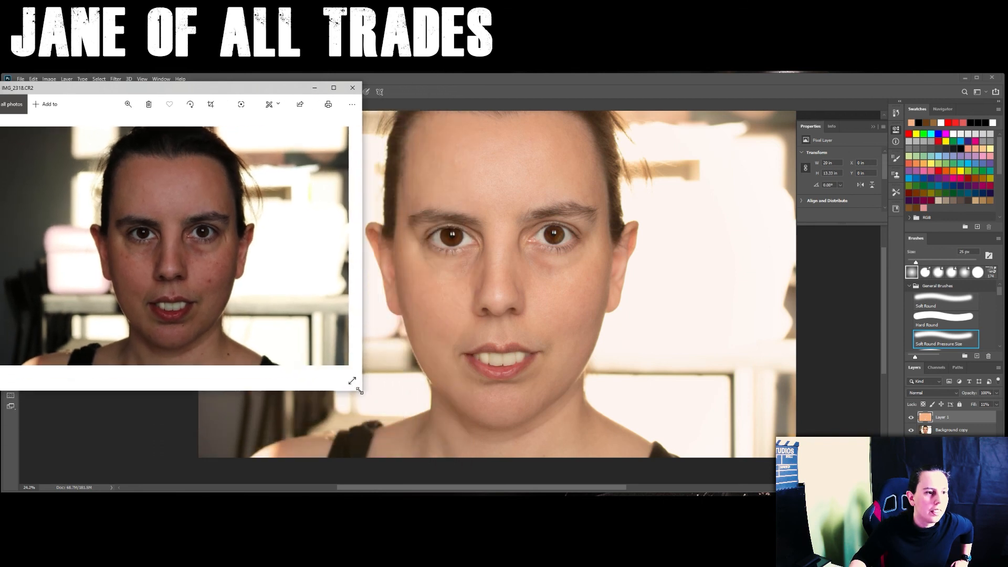
left_click_drag(272, 89, 268, 131)
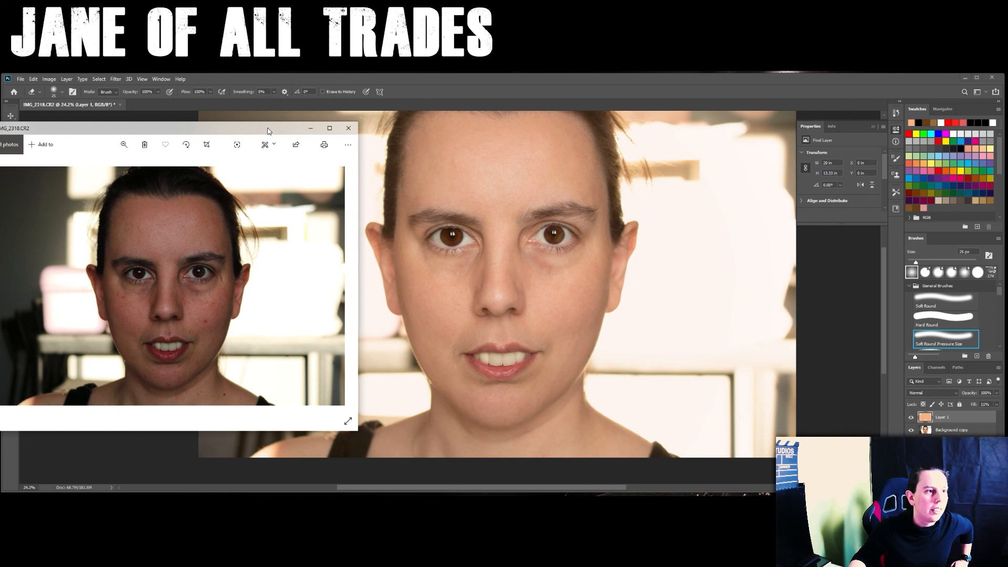